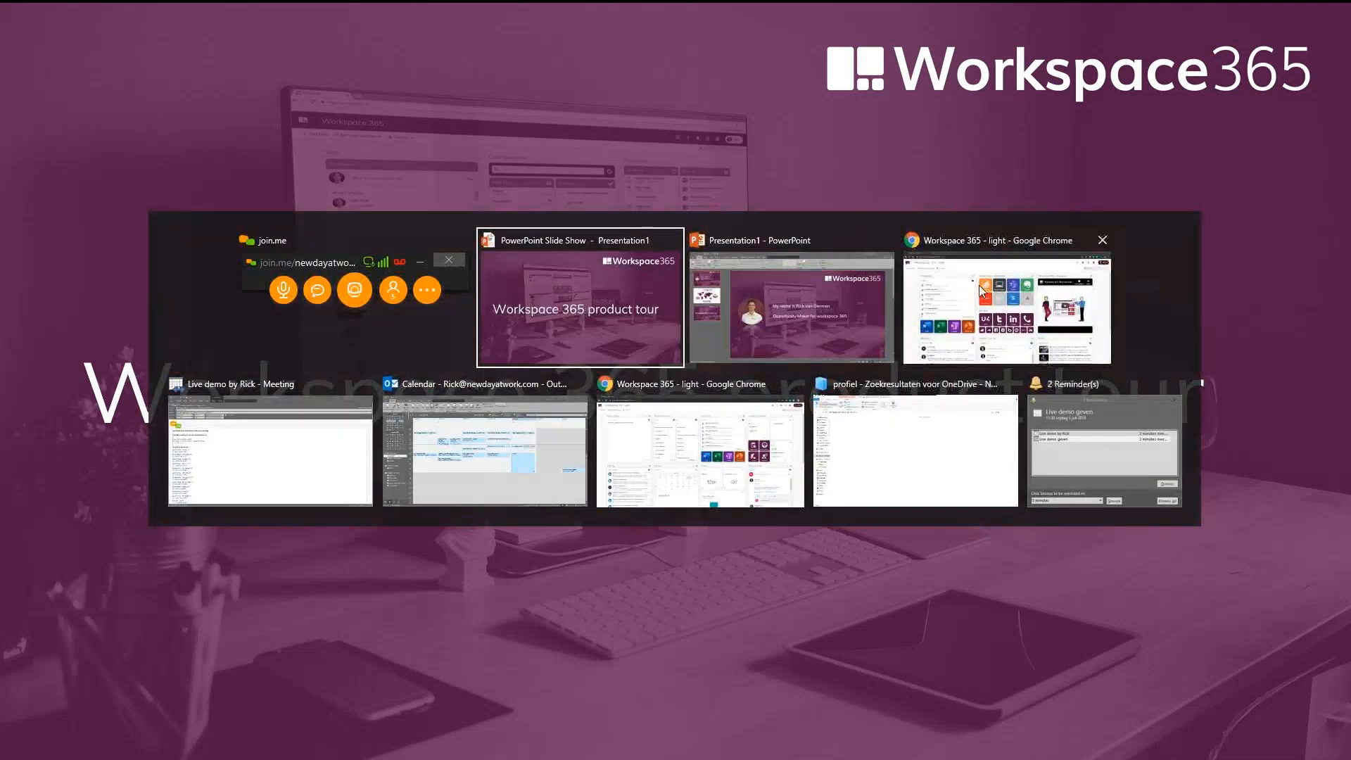
# Switch from the PowerPoint slide show to the Chrome window showing Workspace 365
pyautogui.hotkey('alt', 'Tab')
pyautogui.hotkey('alt', 'Tab')
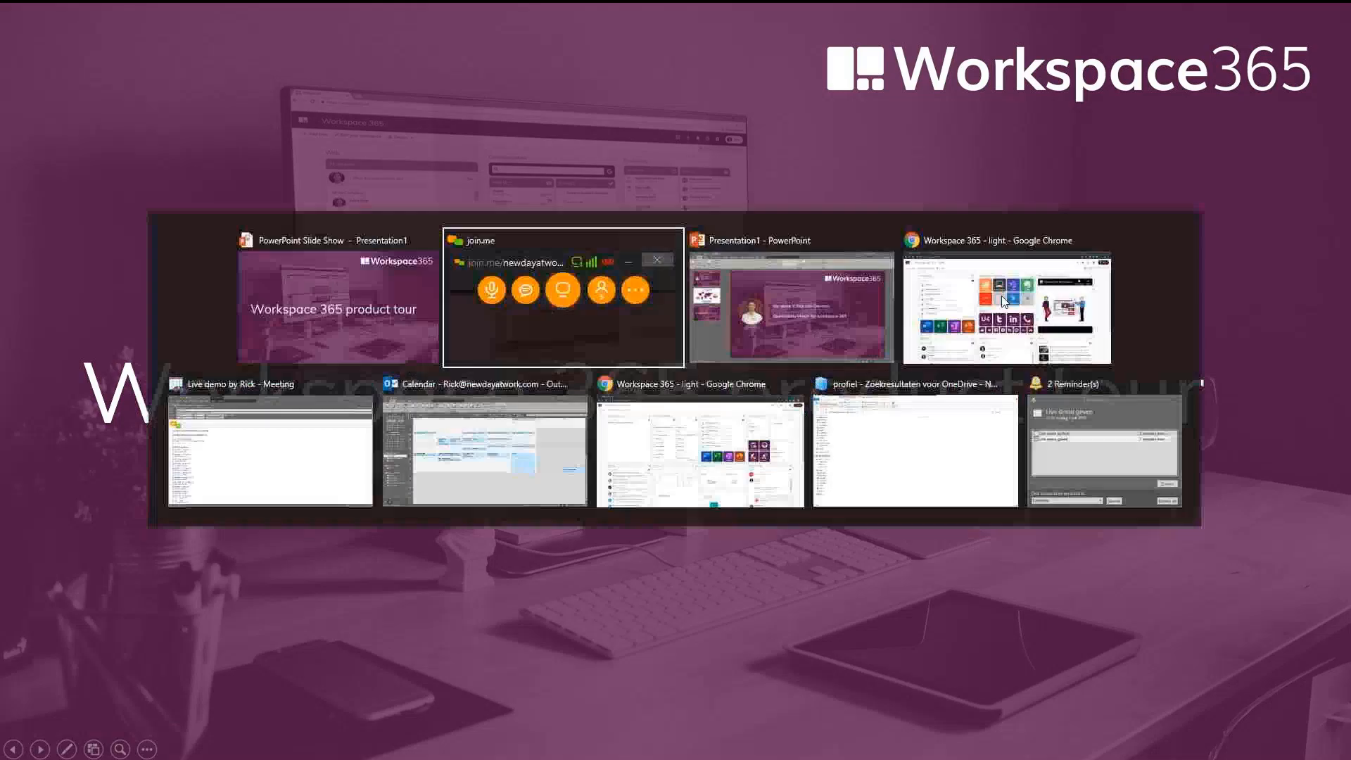
pyautogui.press('Escape')
pyautogui.hotkey('alt', 'Tab')
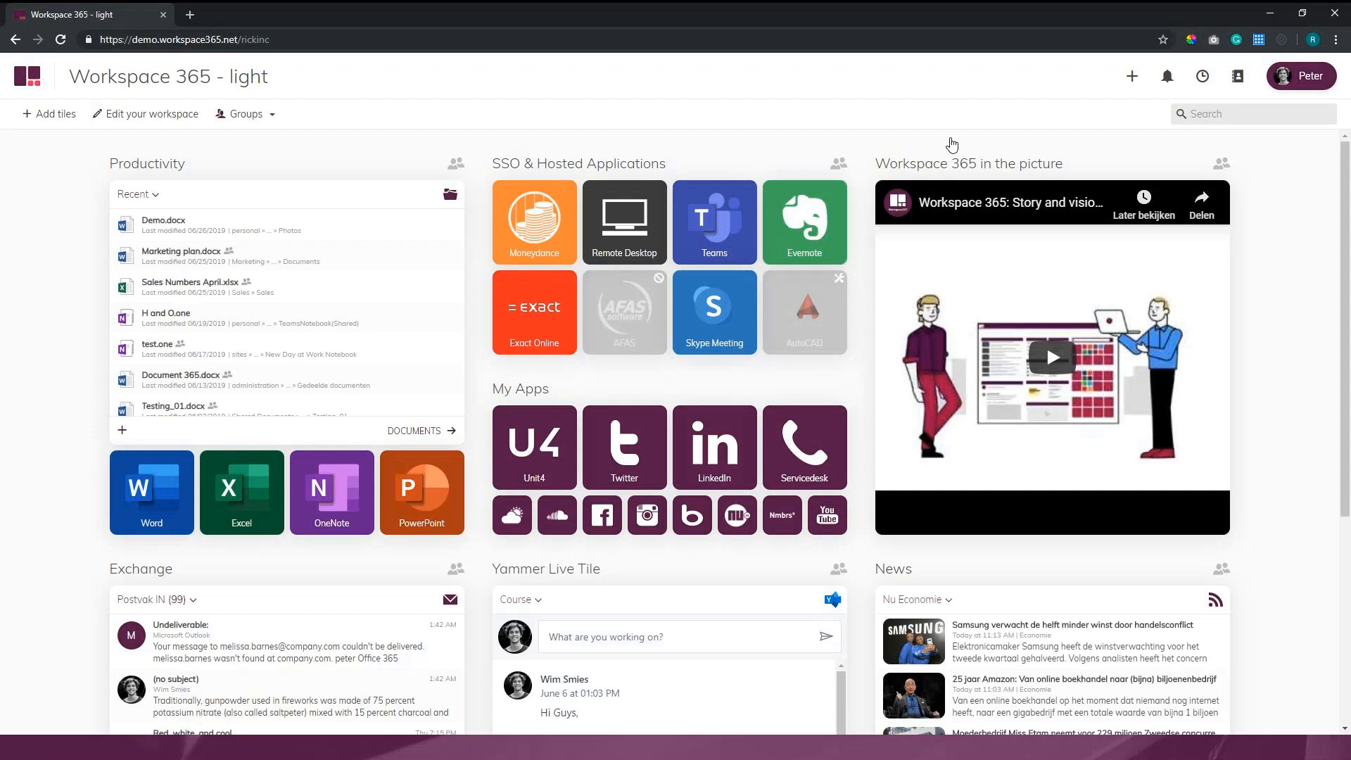
# Enter workspace edit mode and try dragging the Productivity group to another column
pyautogui.click(160, 124)
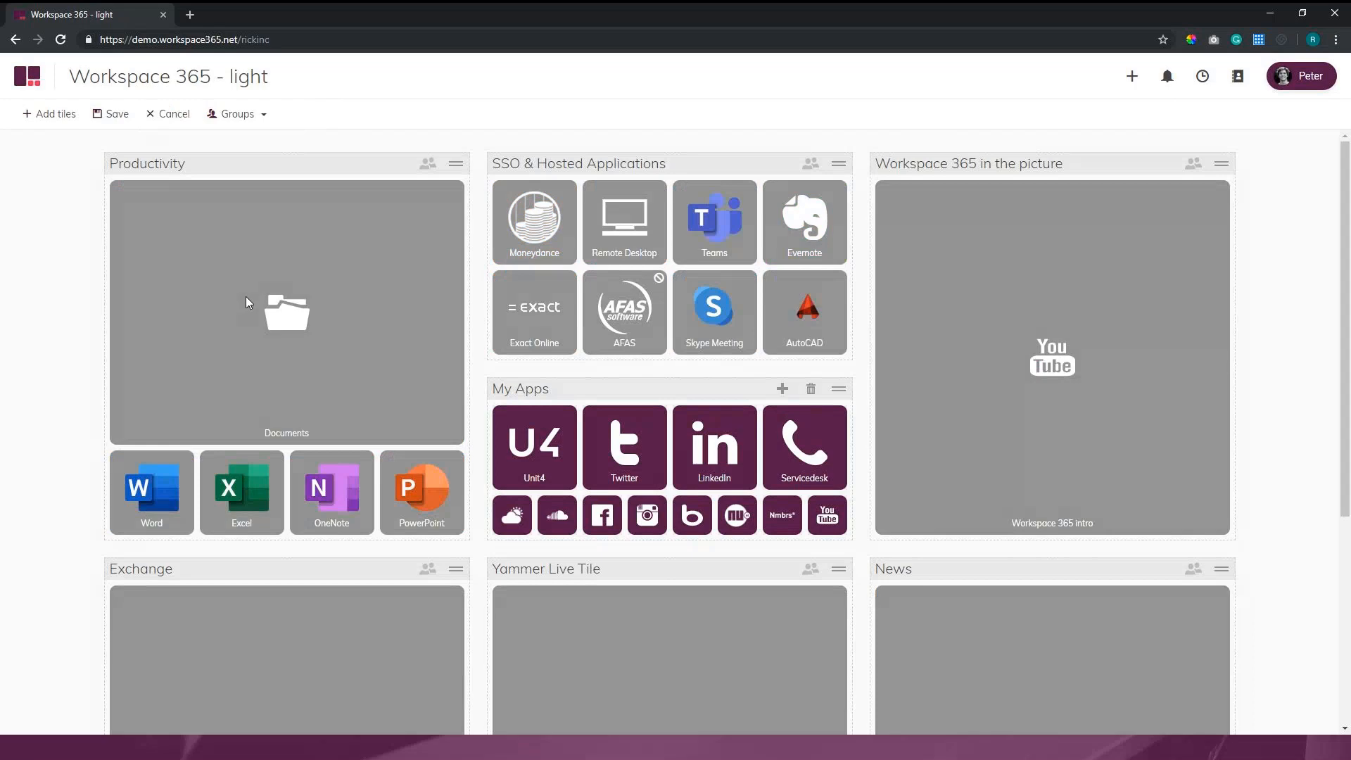
pyautogui.moveTo(317, 163)
pyautogui.mouseDown()
pyautogui.moveTo(649, 162)
pyautogui.moveTo(353, 275)
pyautogui.mouseUp()
# Save the workspace layout changes
pyautogui.click(110, 113)
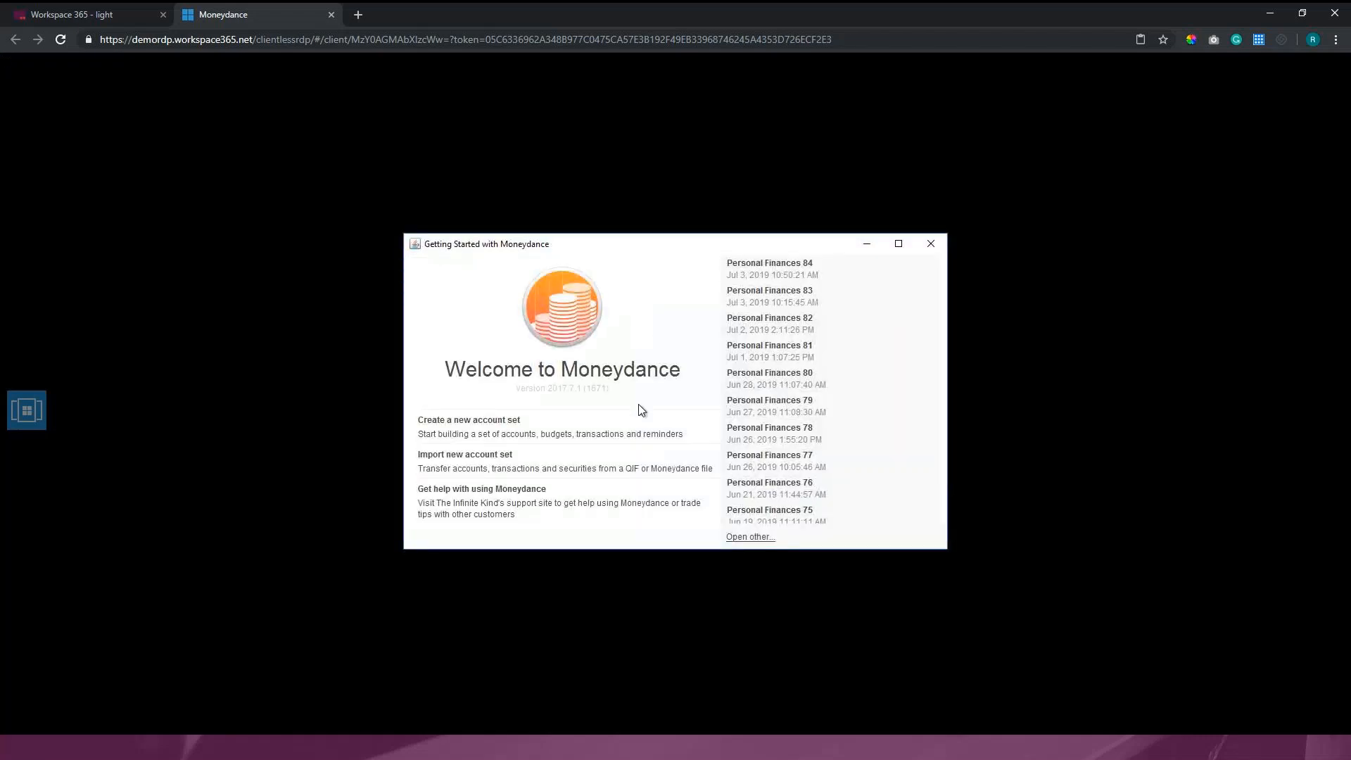
# Create a new local account set and maximize its summary window
pyautogui.click(637, 423)
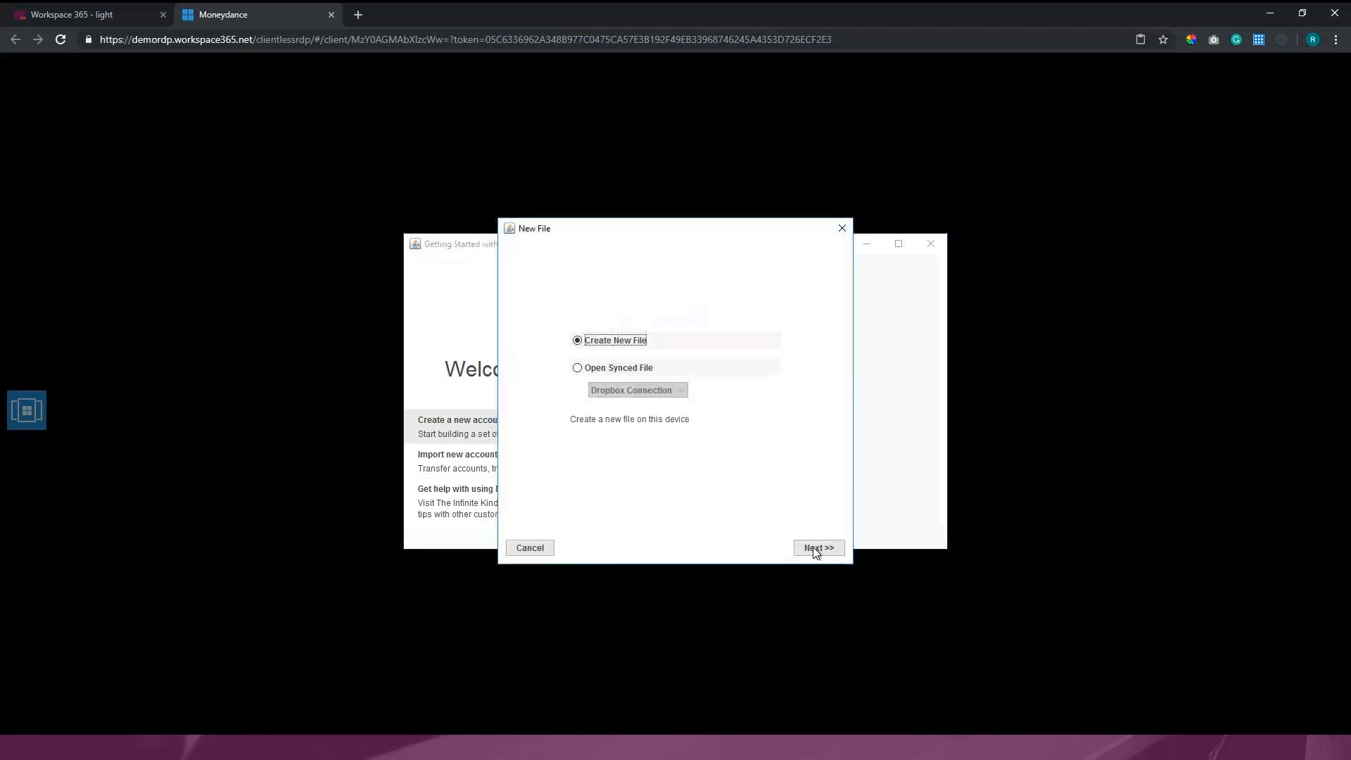
pyautogui.click(813, 547)
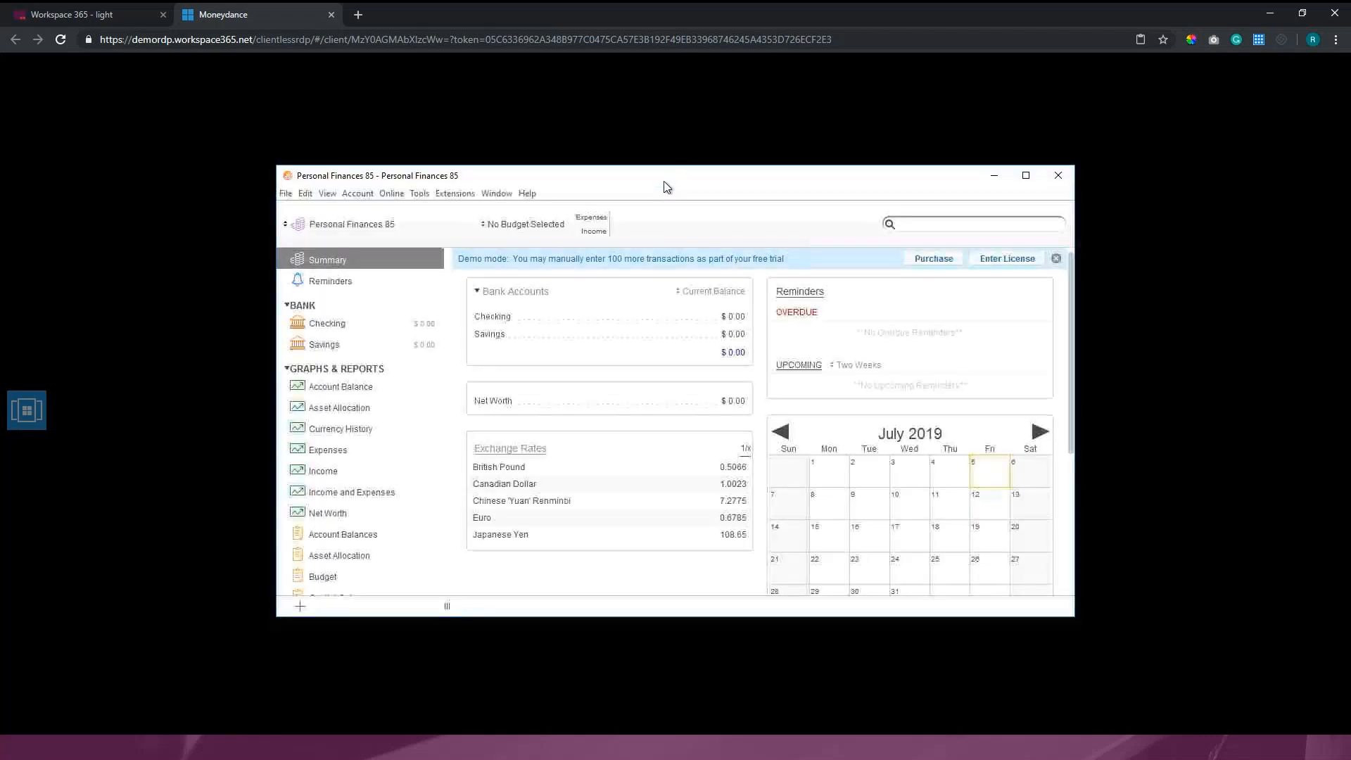
pyautogui.doubleClick(664, 189)
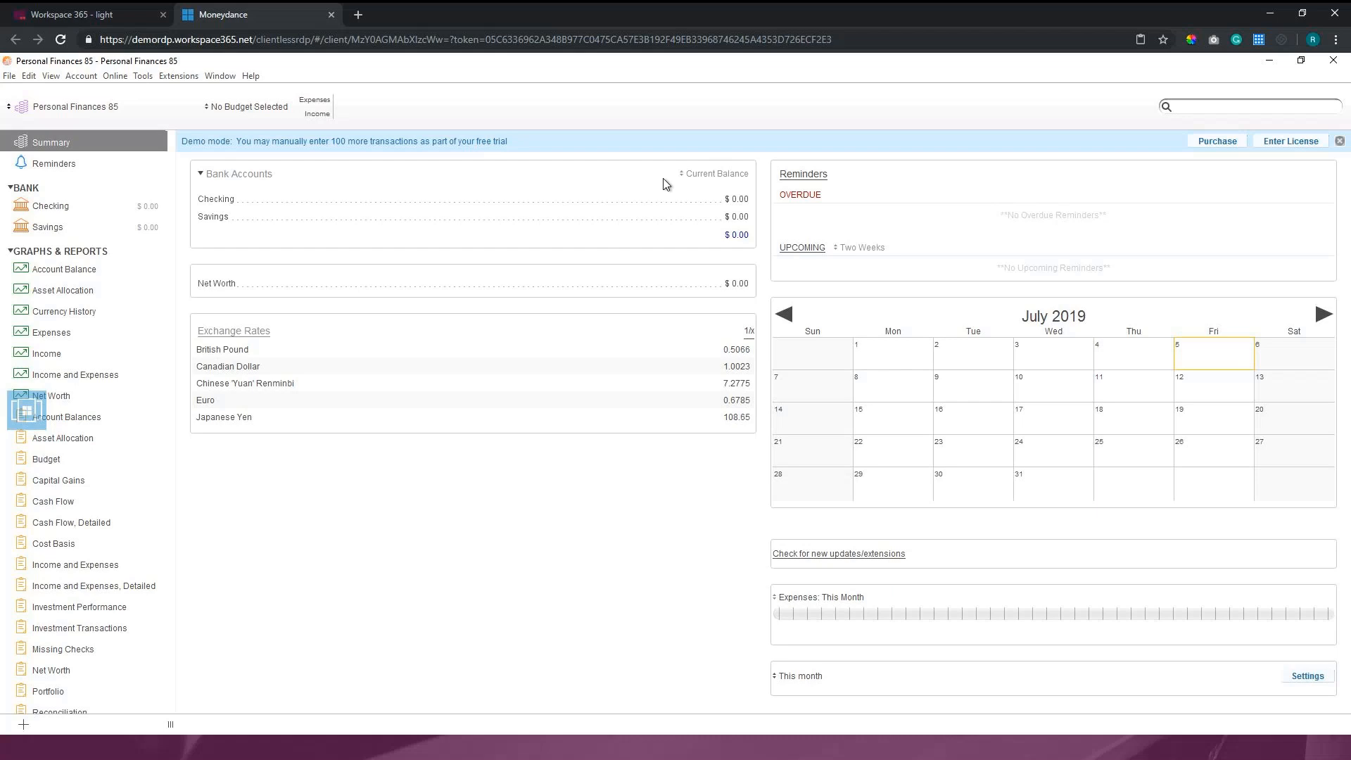
# Close the Moneydance tab and try launching the greyed AFAS tile, which is refused
pyautogui.click(330, 15)
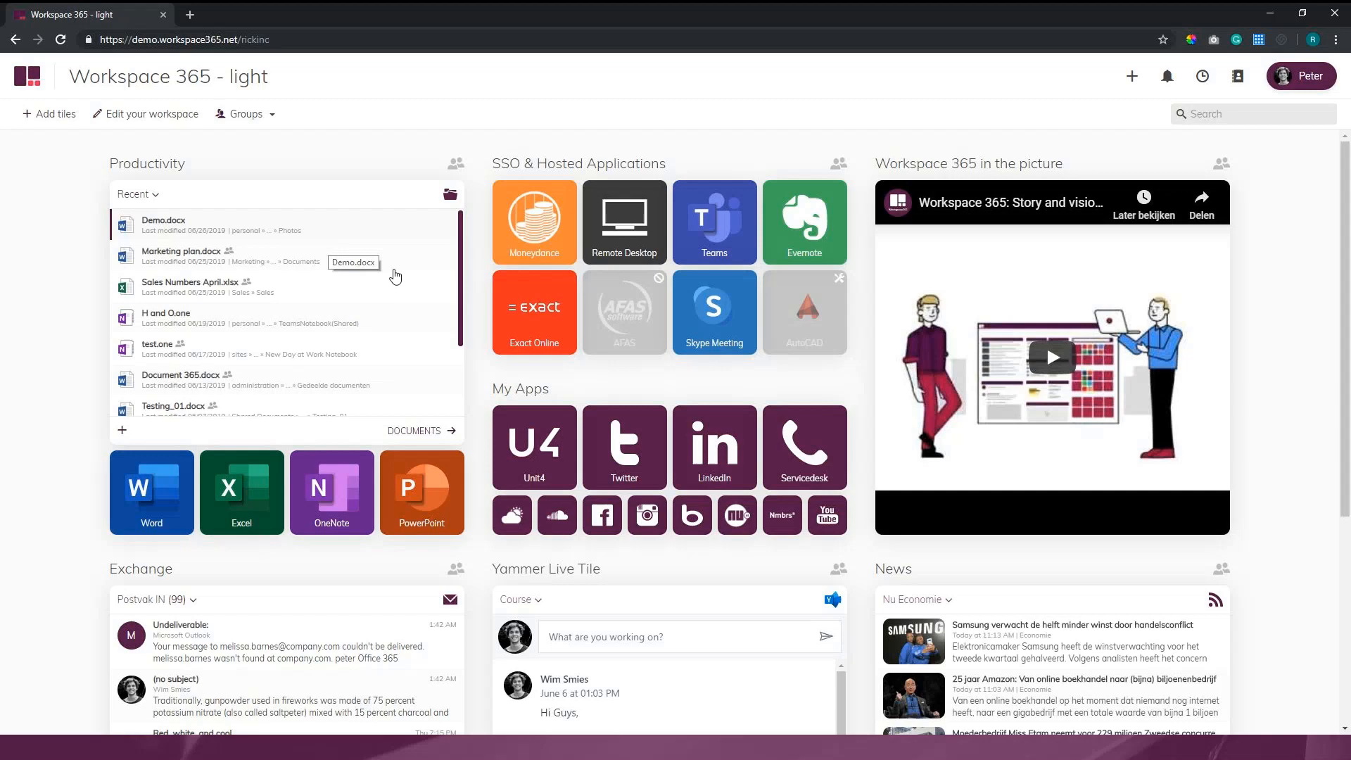
pyautogui.click(632, 310)
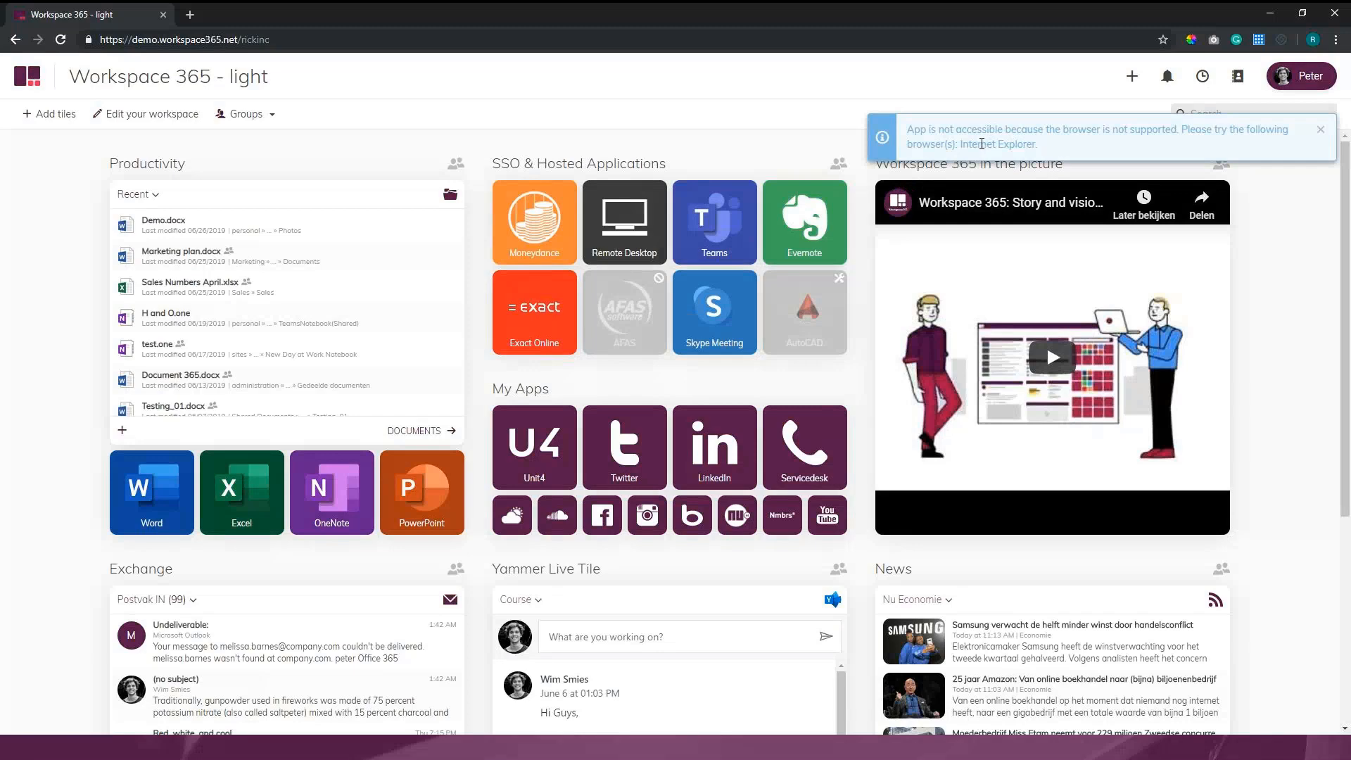
pyautogui.hotkey('alt', 'Tab')
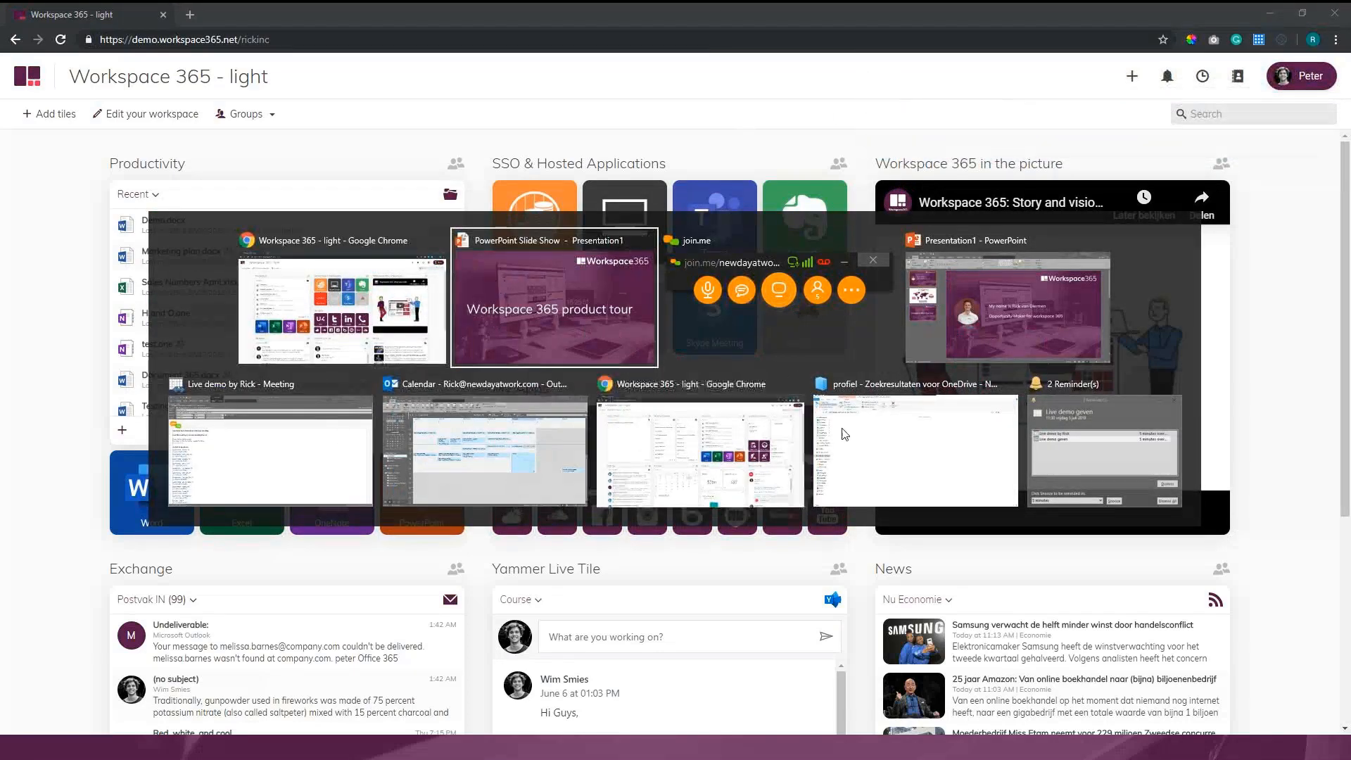
pyautogui.moveTo(700, 443)
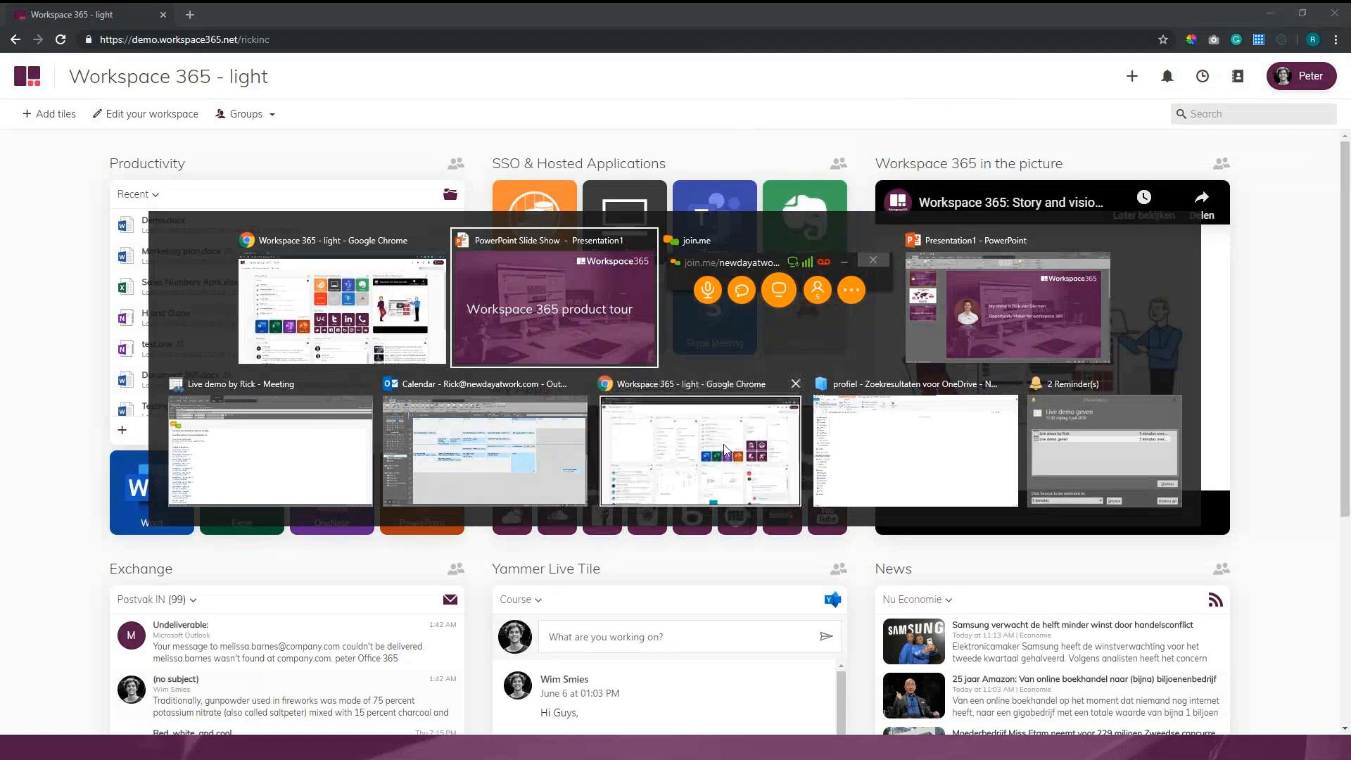
# Switch to the other workspace window and search the app store for 'afas'
pyautogui.click(724, 451)
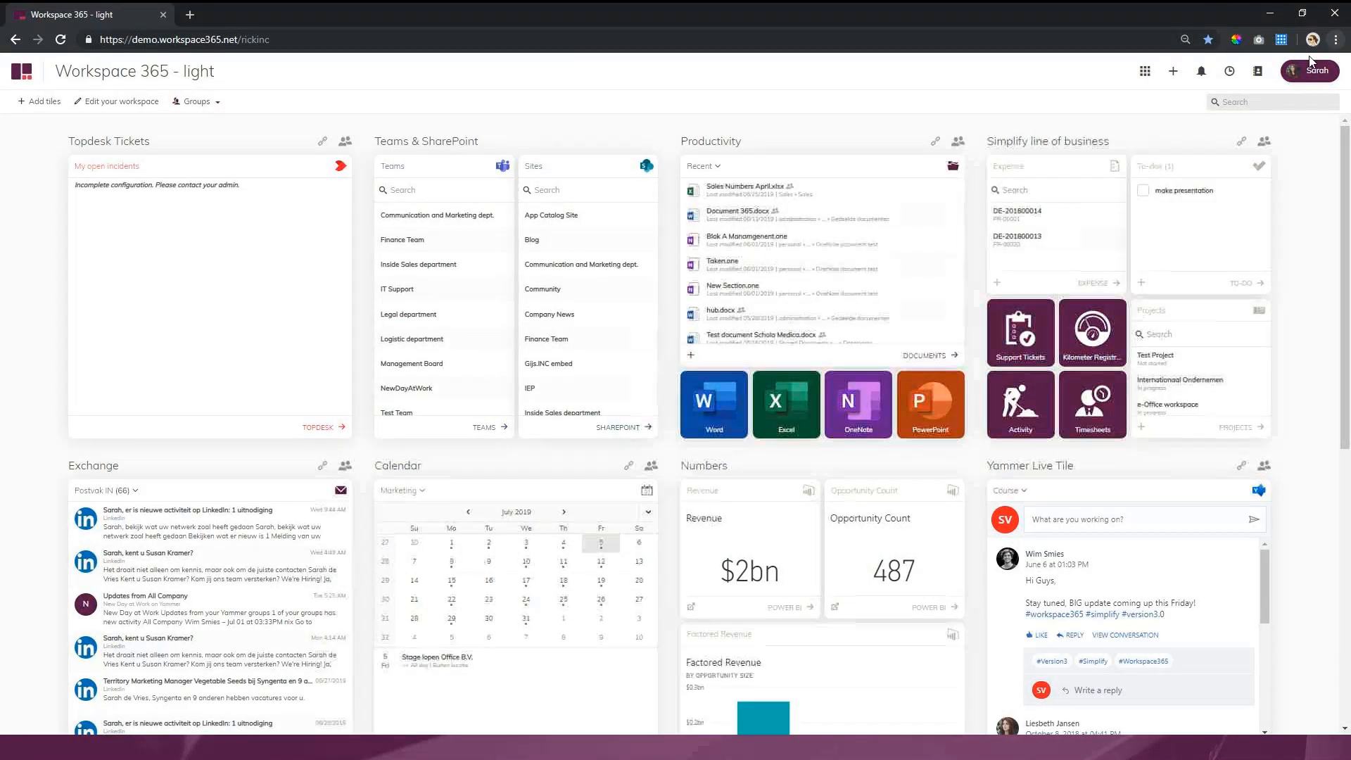
pyautogui.click(1144, 71)
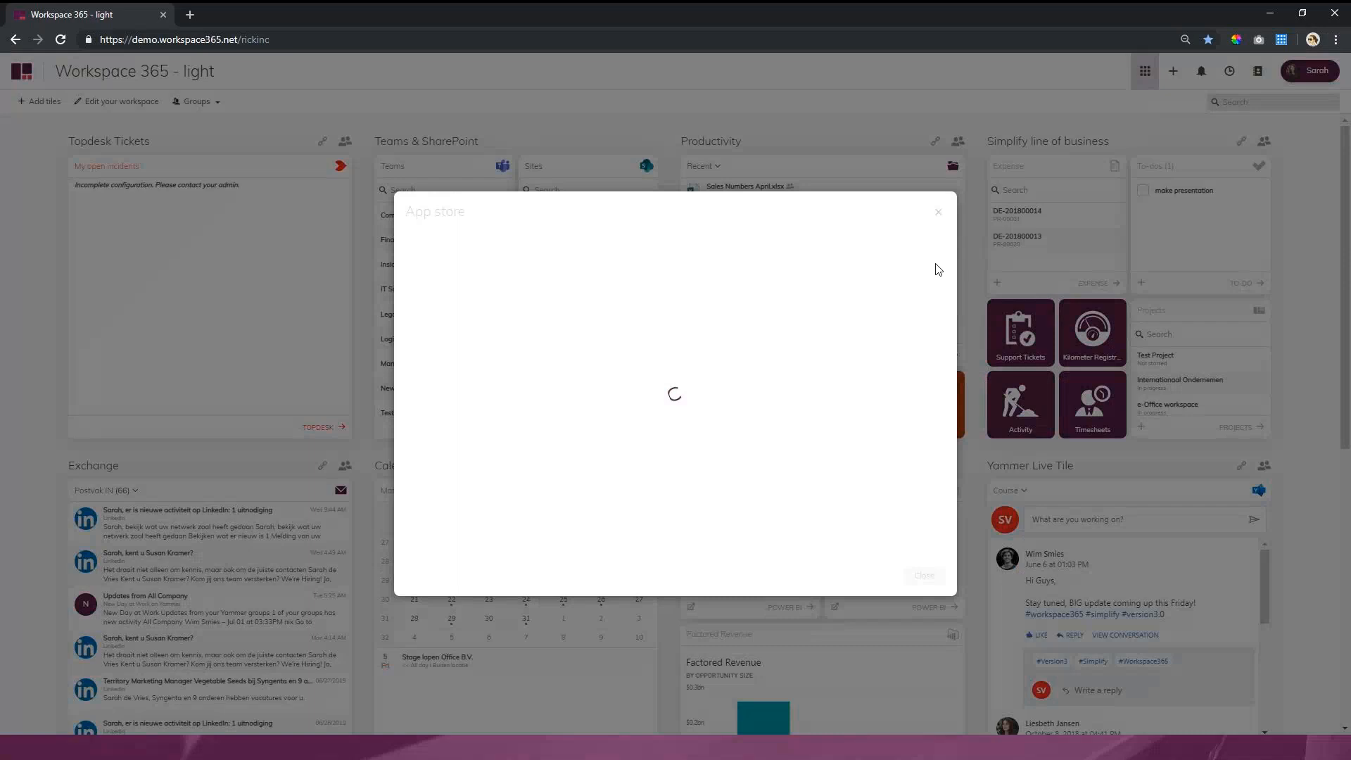
pyautogui.click(880, 242)
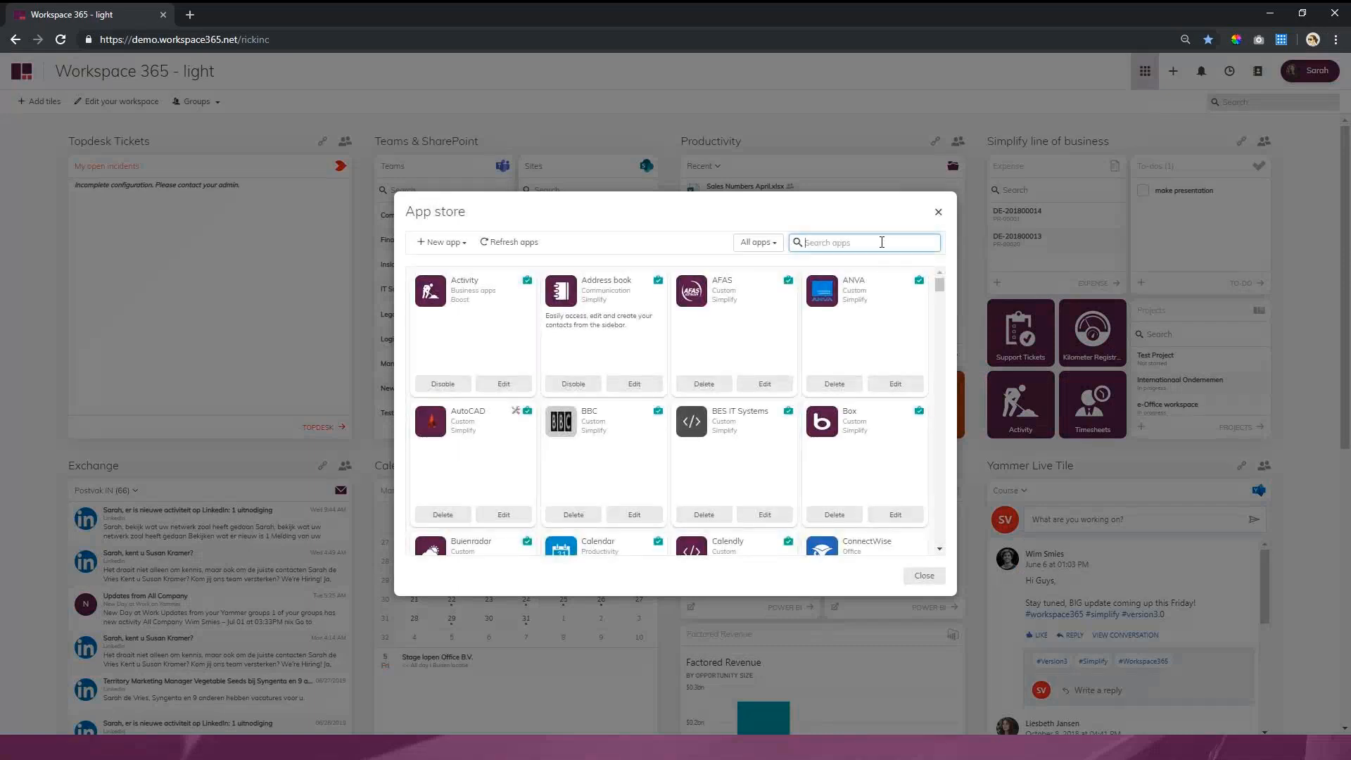
pyautogui.write('afas')
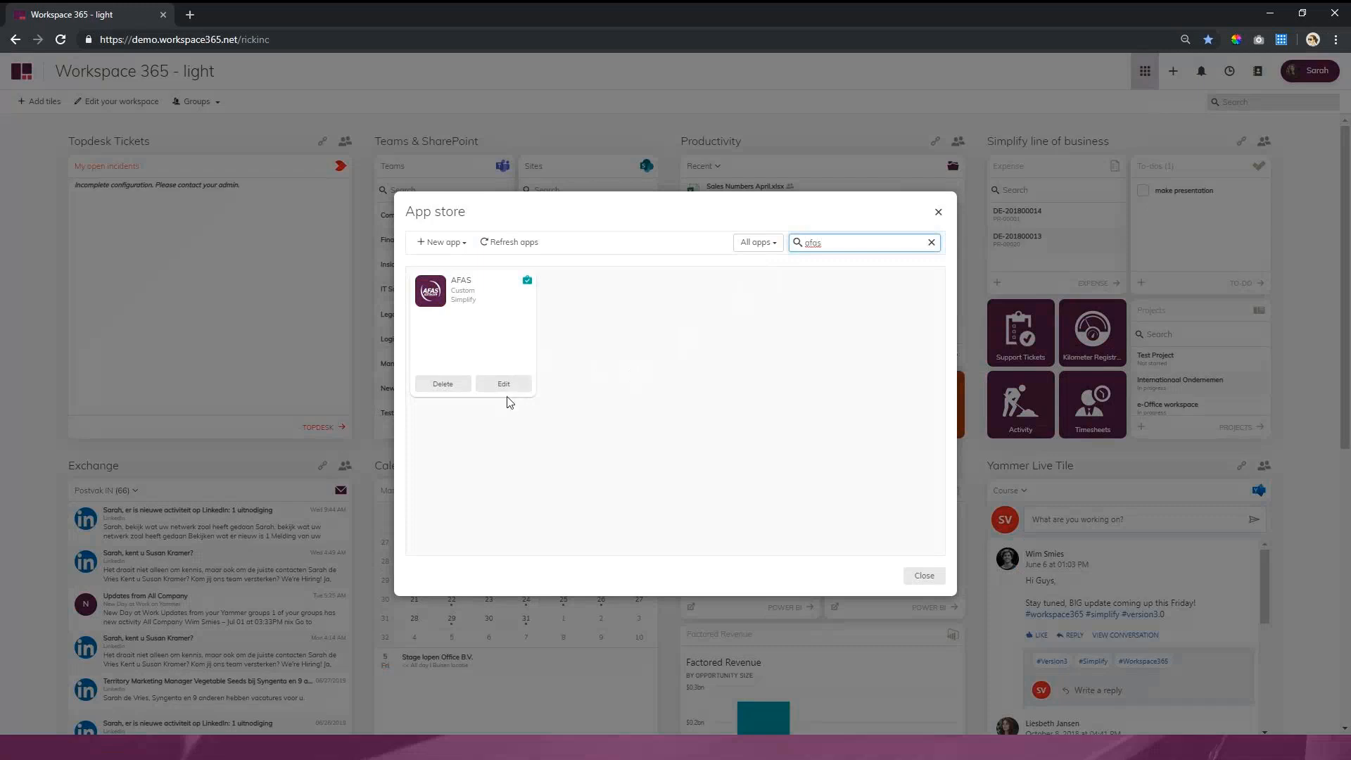
# Edit the AFAS app and show its conditional access rules allowing only Internet Explorer
pyautogui.click(520, 383)
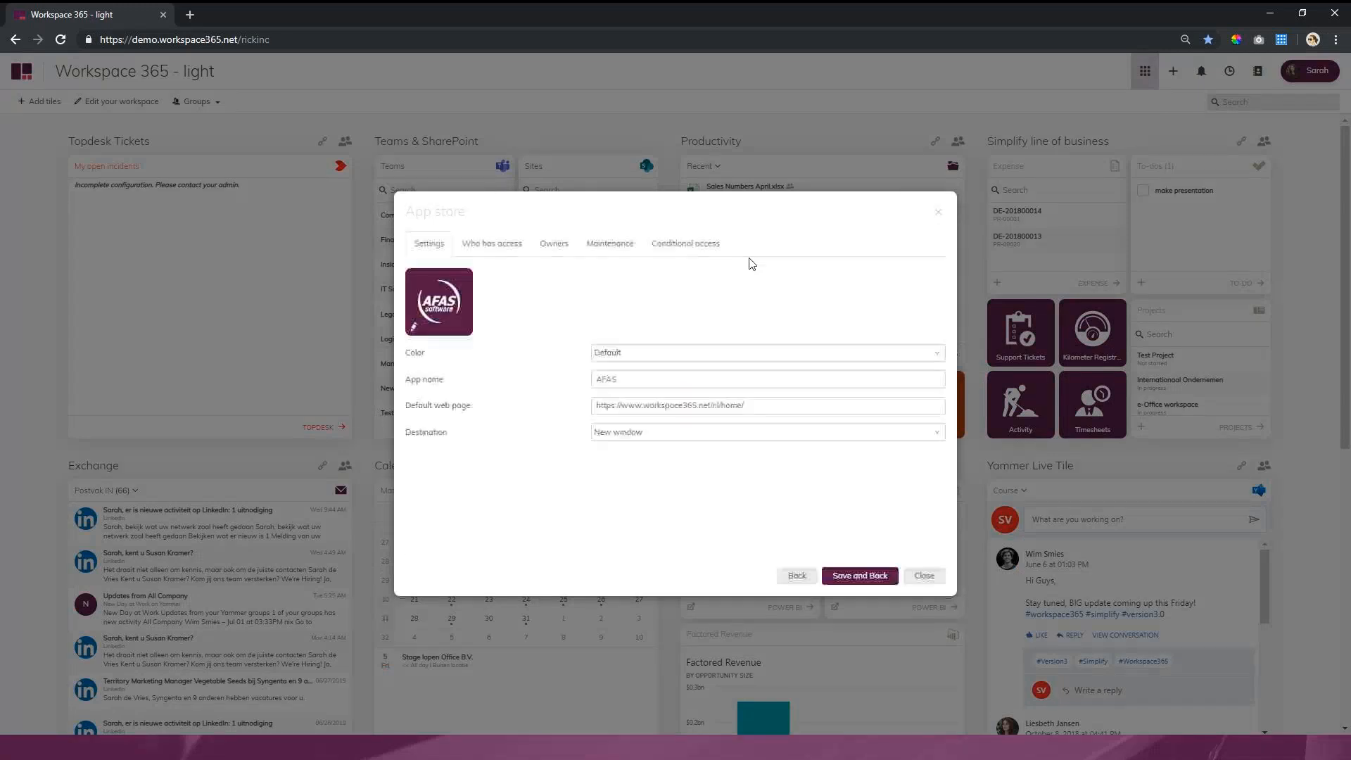
pyautogui.click(693, 249)
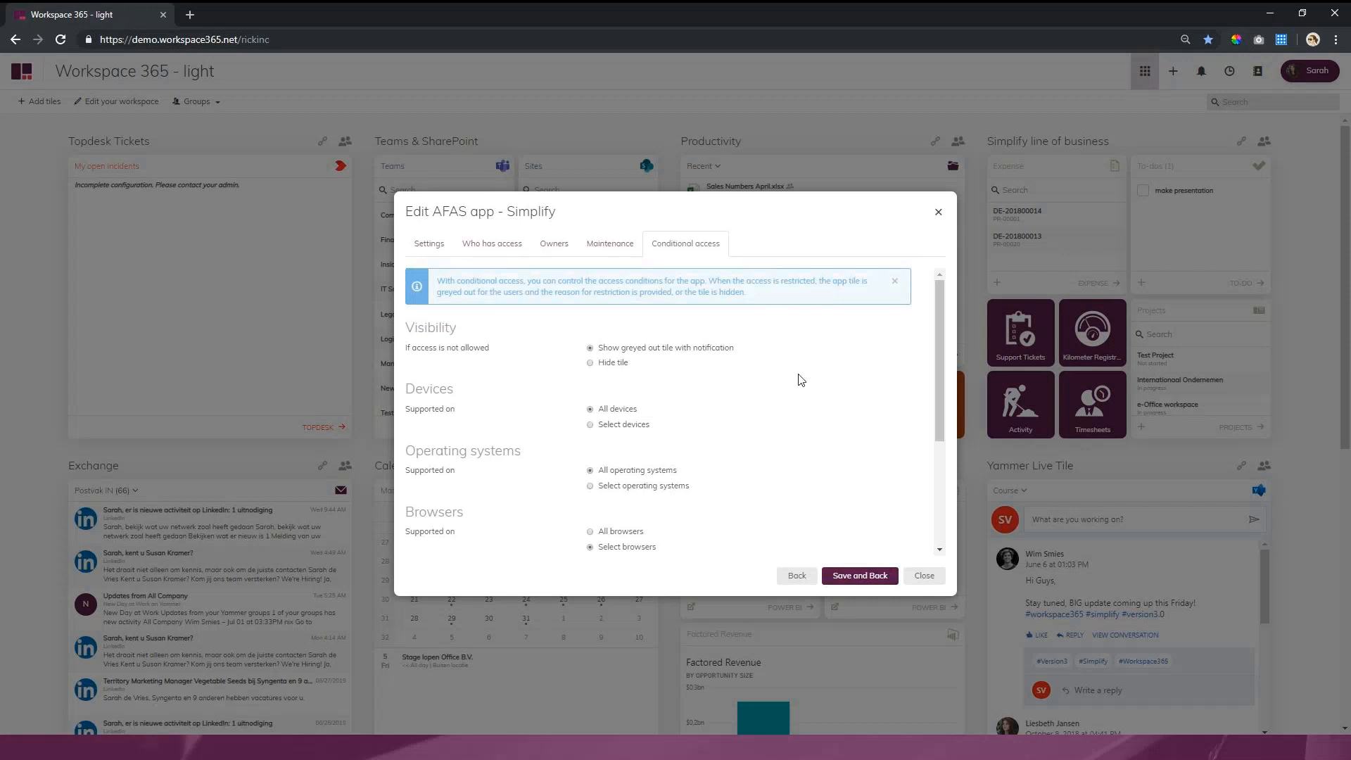
pyautogui.scroll(-3, 776, 401)
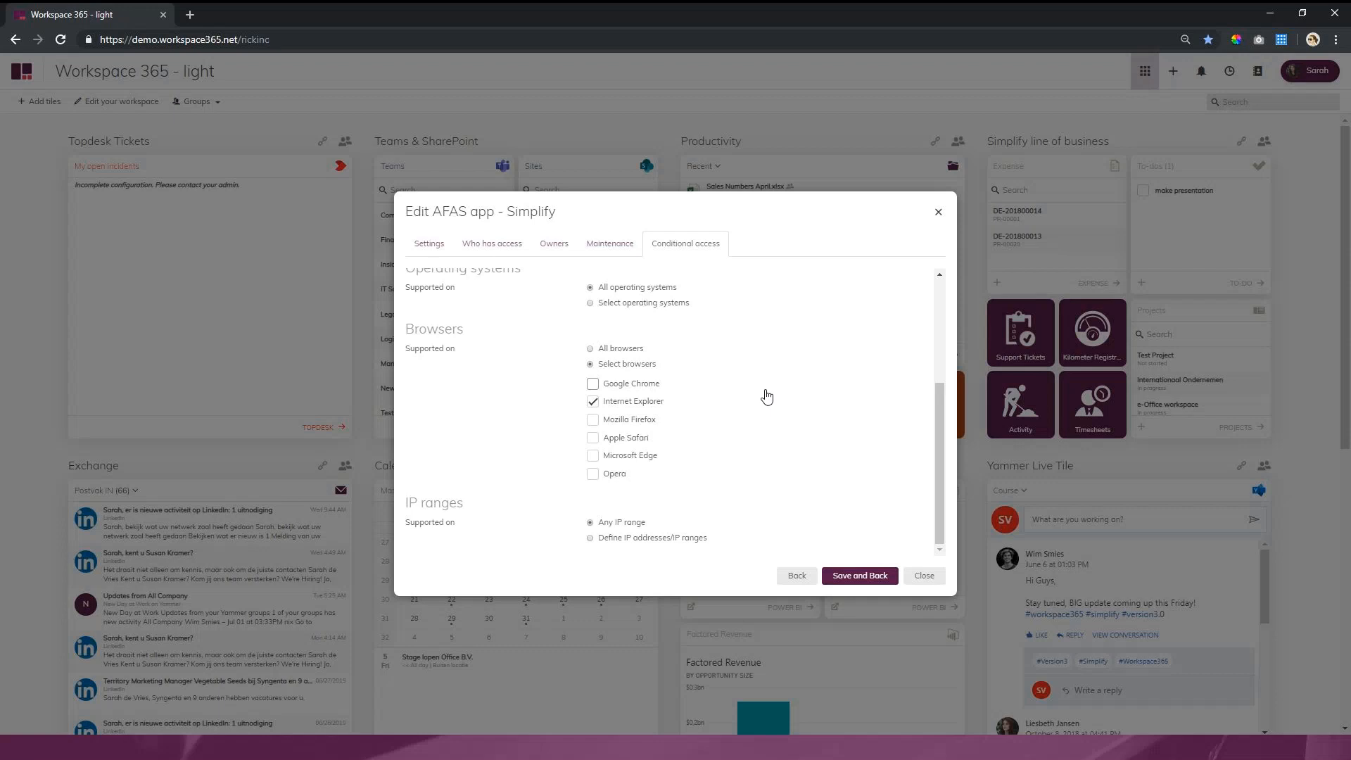
pyautogui.scroll(3, 705, 444)
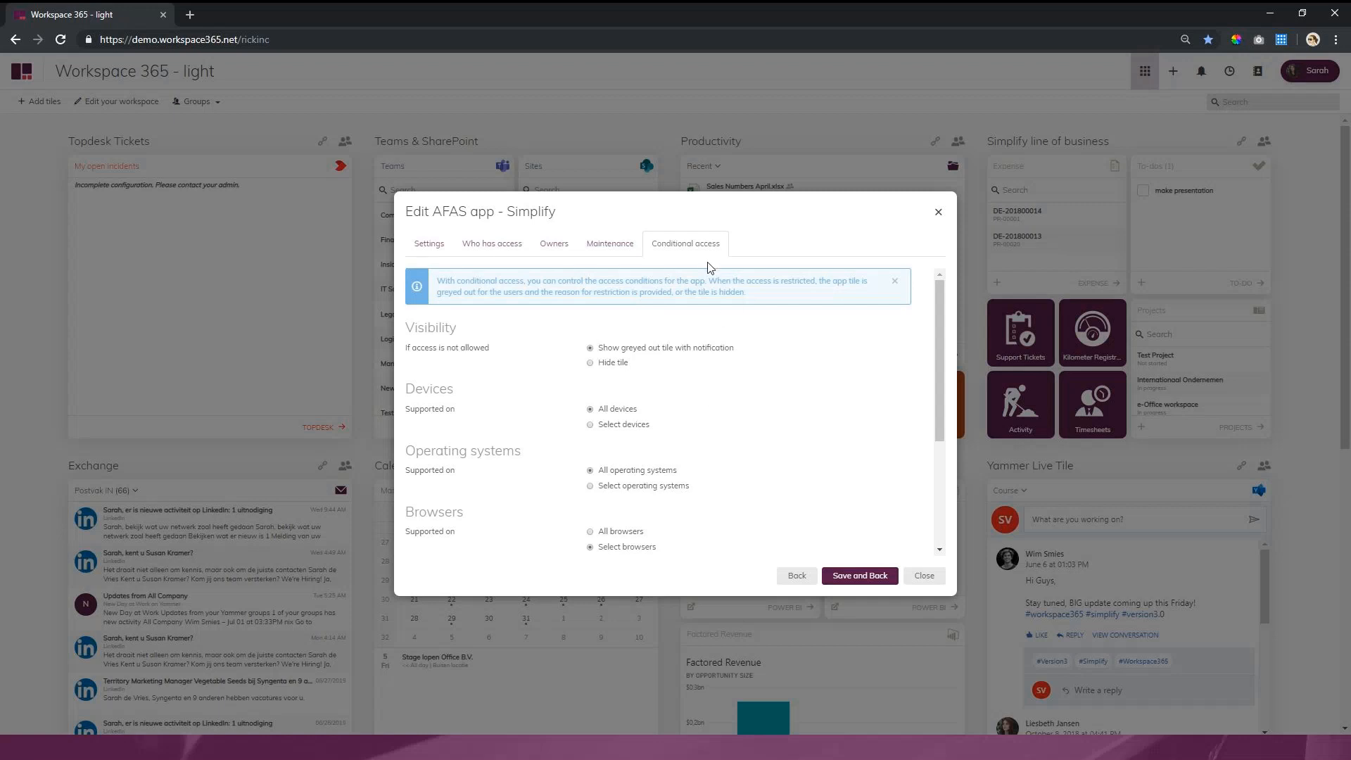
# View the AFAS app's maintenance scheduling options
pyautogui.click(610, 243)
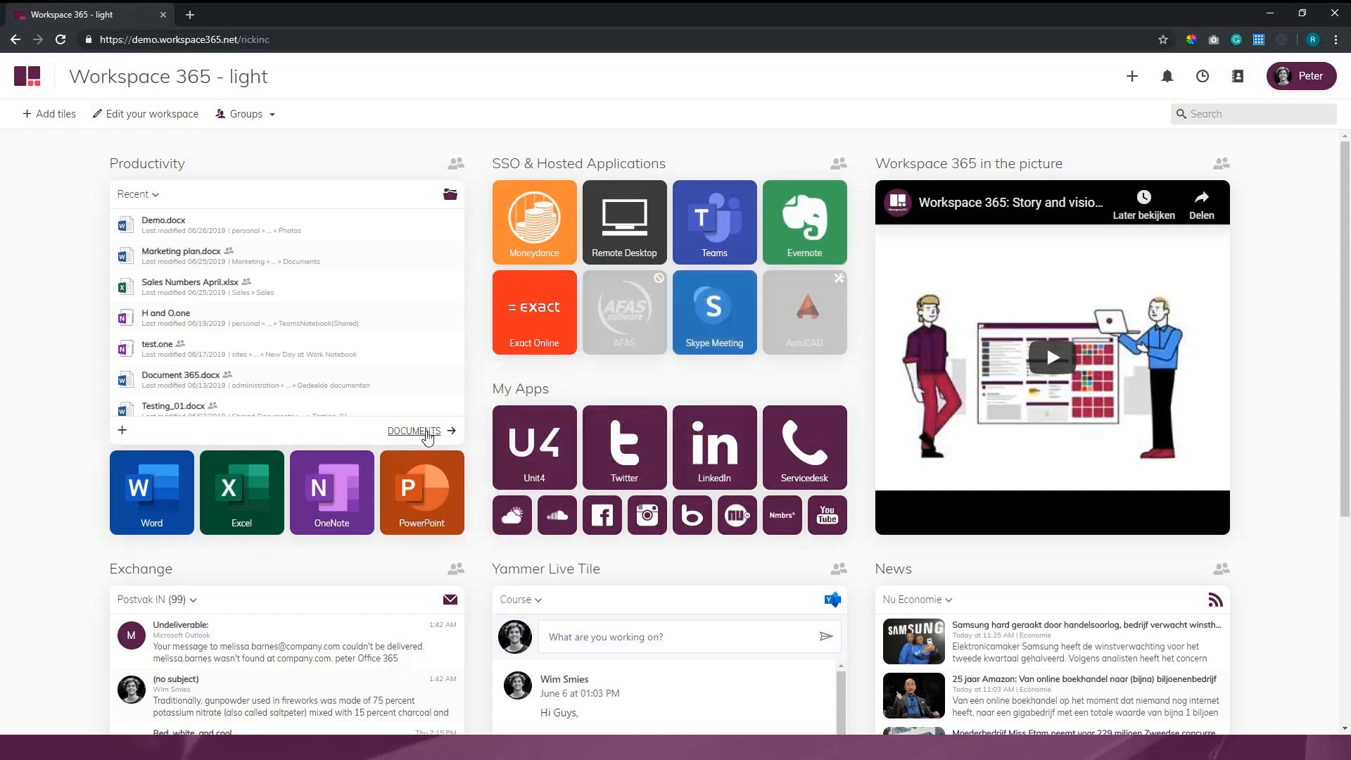
# Browse My documents and the Shared Company Files folders, then return to the dashboard
pyautogui.click(427, 432)
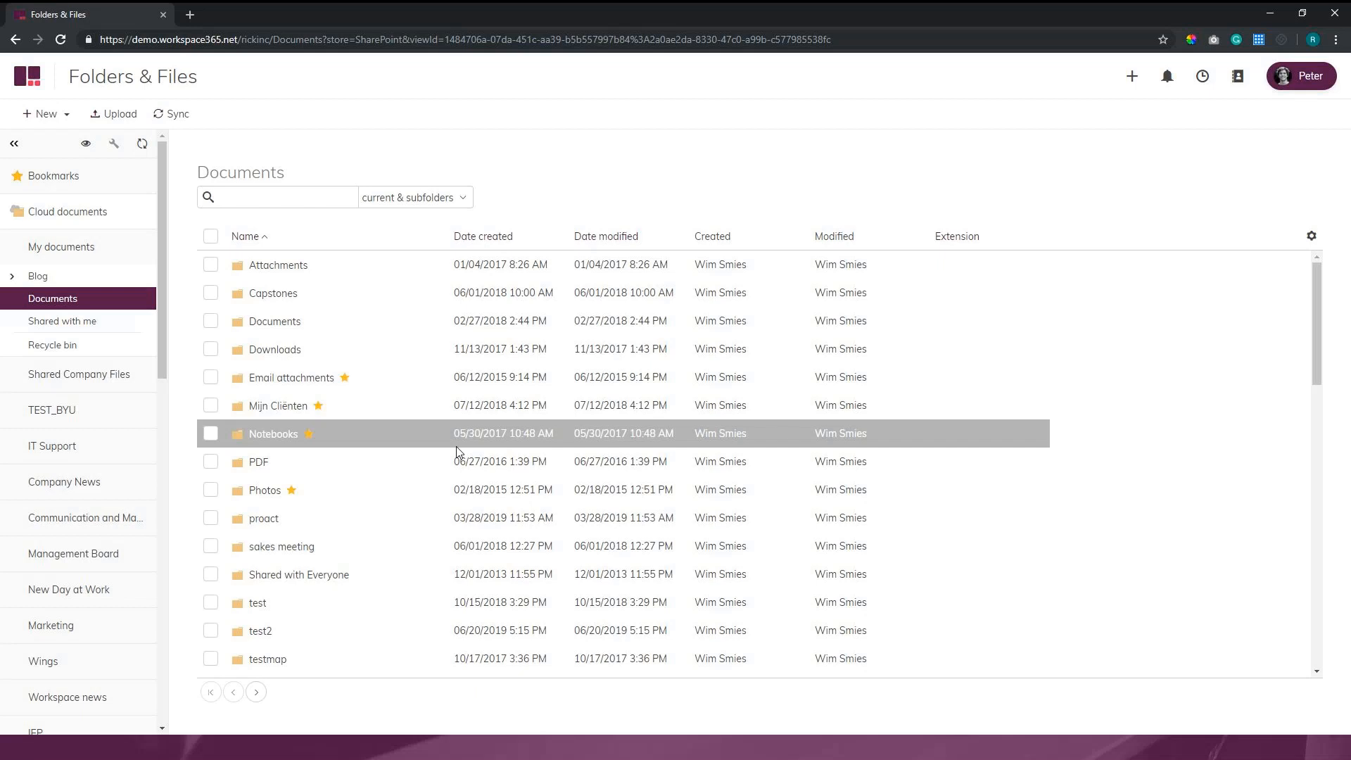
pyautogui.click(98, 254)
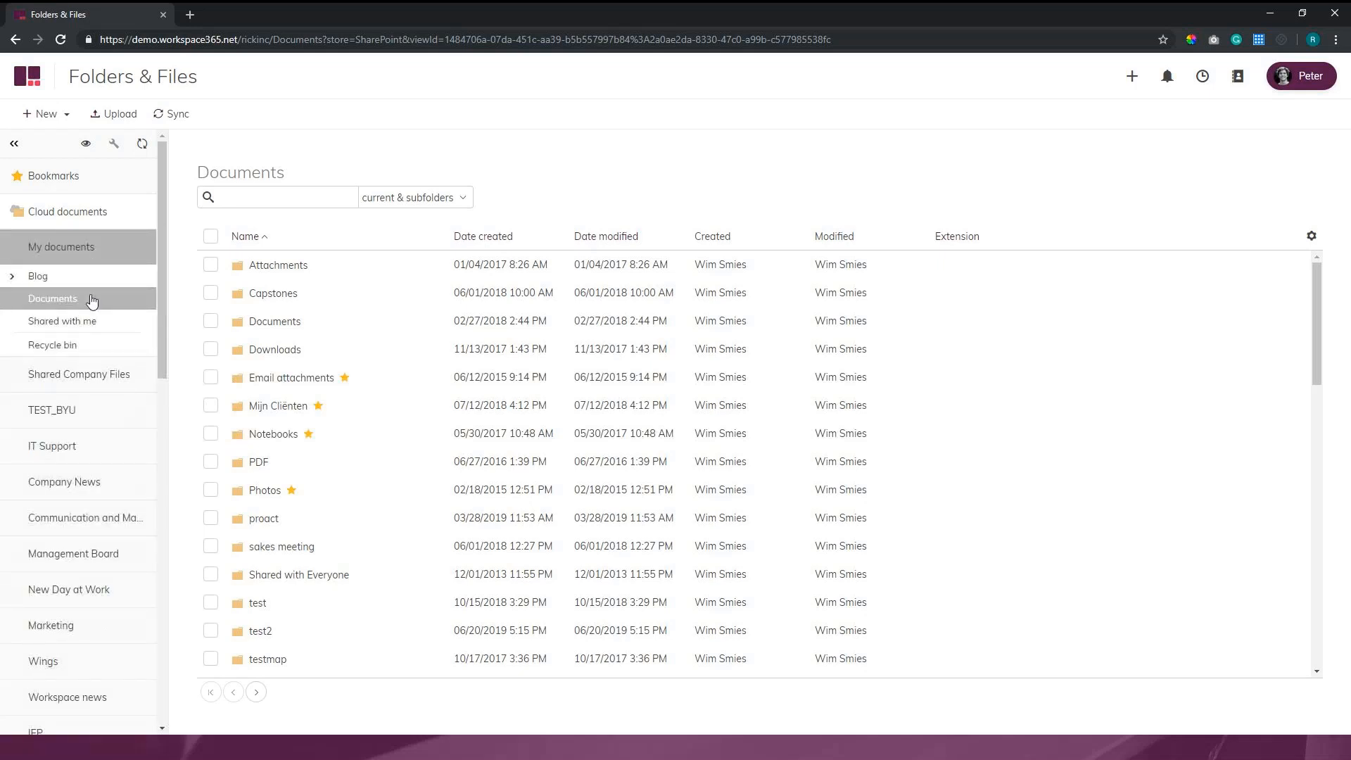
pyautogui.scroll(-5, 93, 306)
pyautogui.scroll(4, 105, 312)
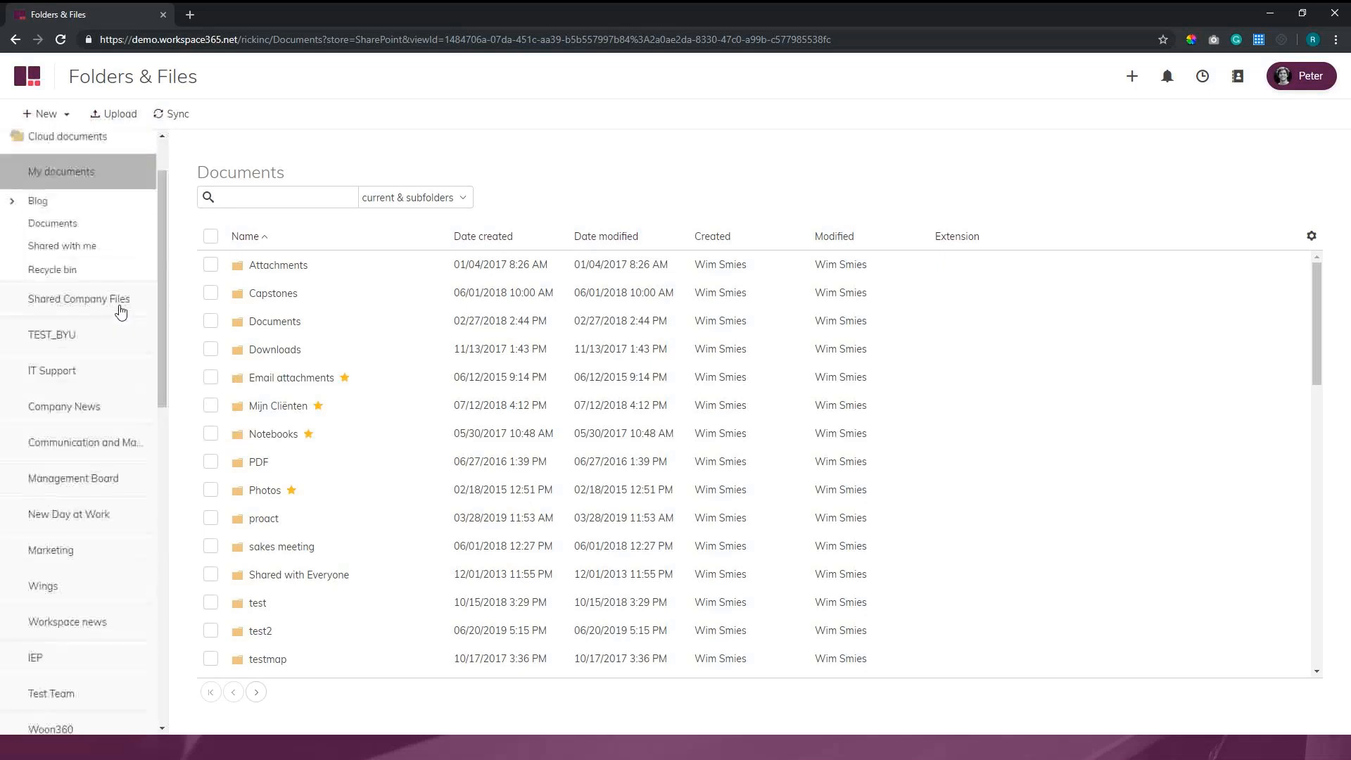
pyautogui.click(111, 311)
pyautogui.scroll(-5, 55, 380)
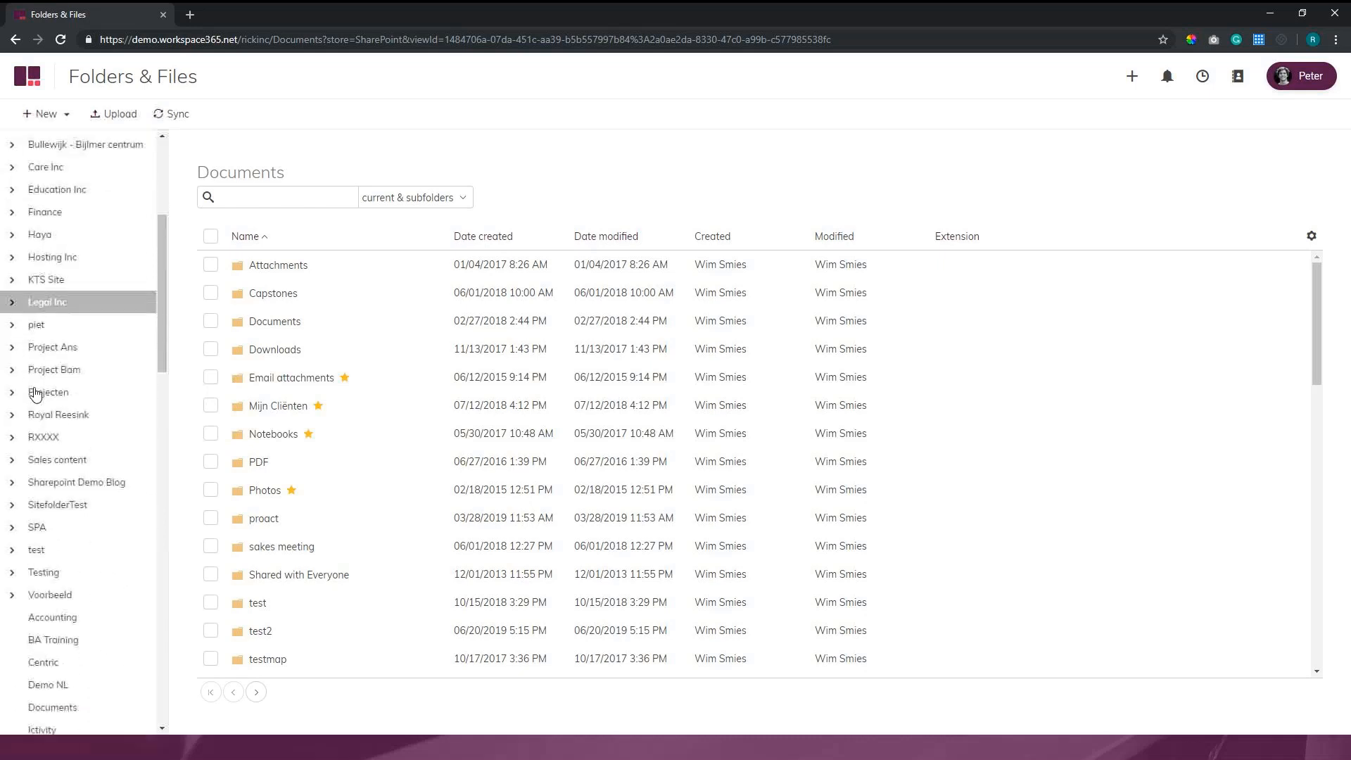
pyautogui.scroll(-5, 55, 386)
pyautogui.scroll(-5, 58, 389)
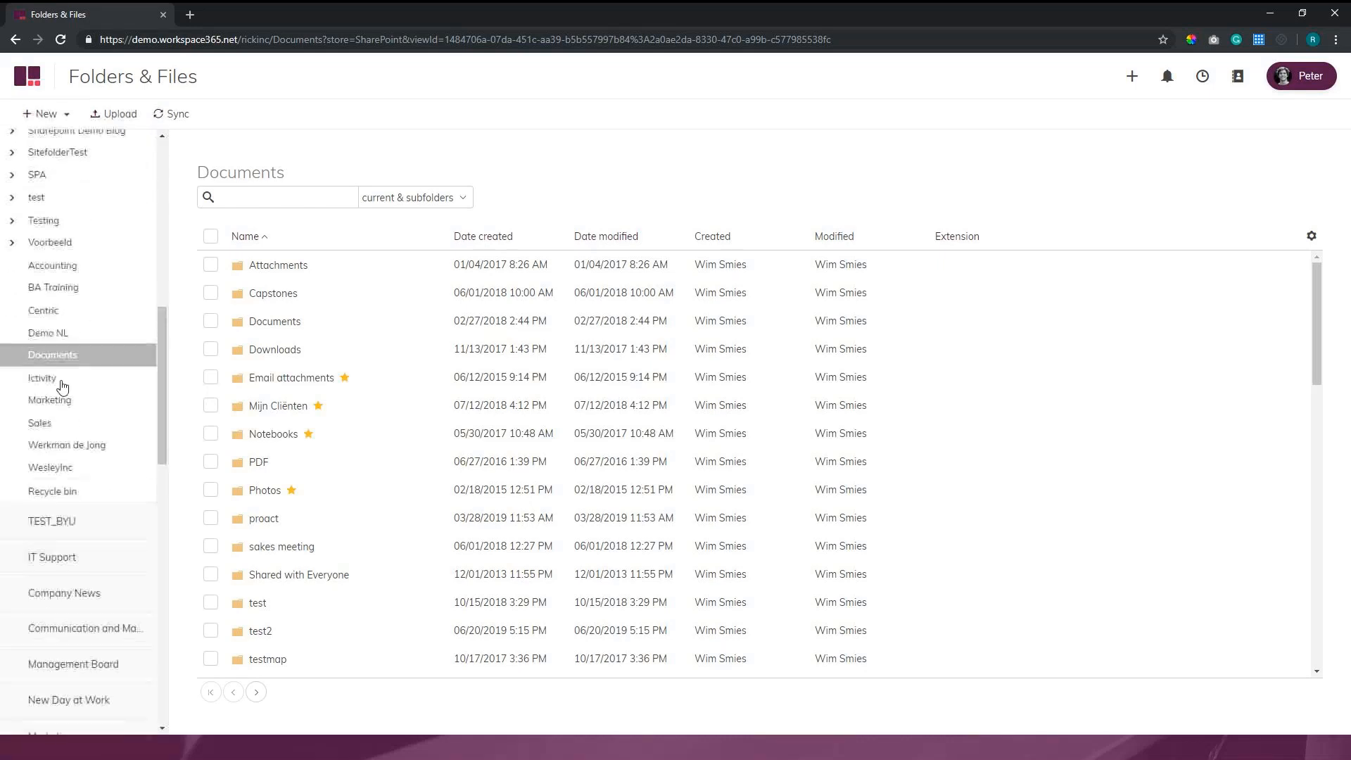
pyautogui.scroll(-4, 62, 393)
pyautogui.scroll(-5, 62, 394)
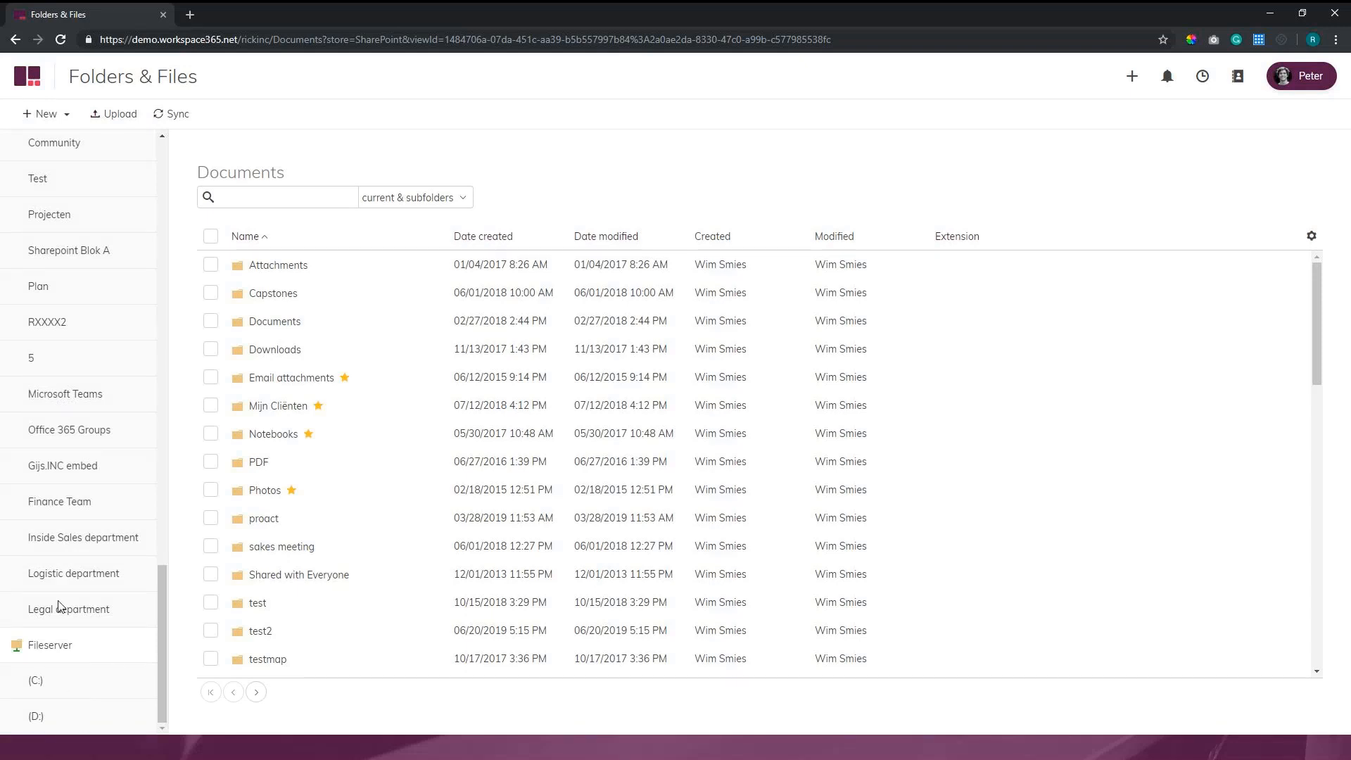
pyautogui.scroll(5, 137, 316)
pyautogui.scroll(5, 137, 327)
pyautogui.scroll(5, 138, 327)
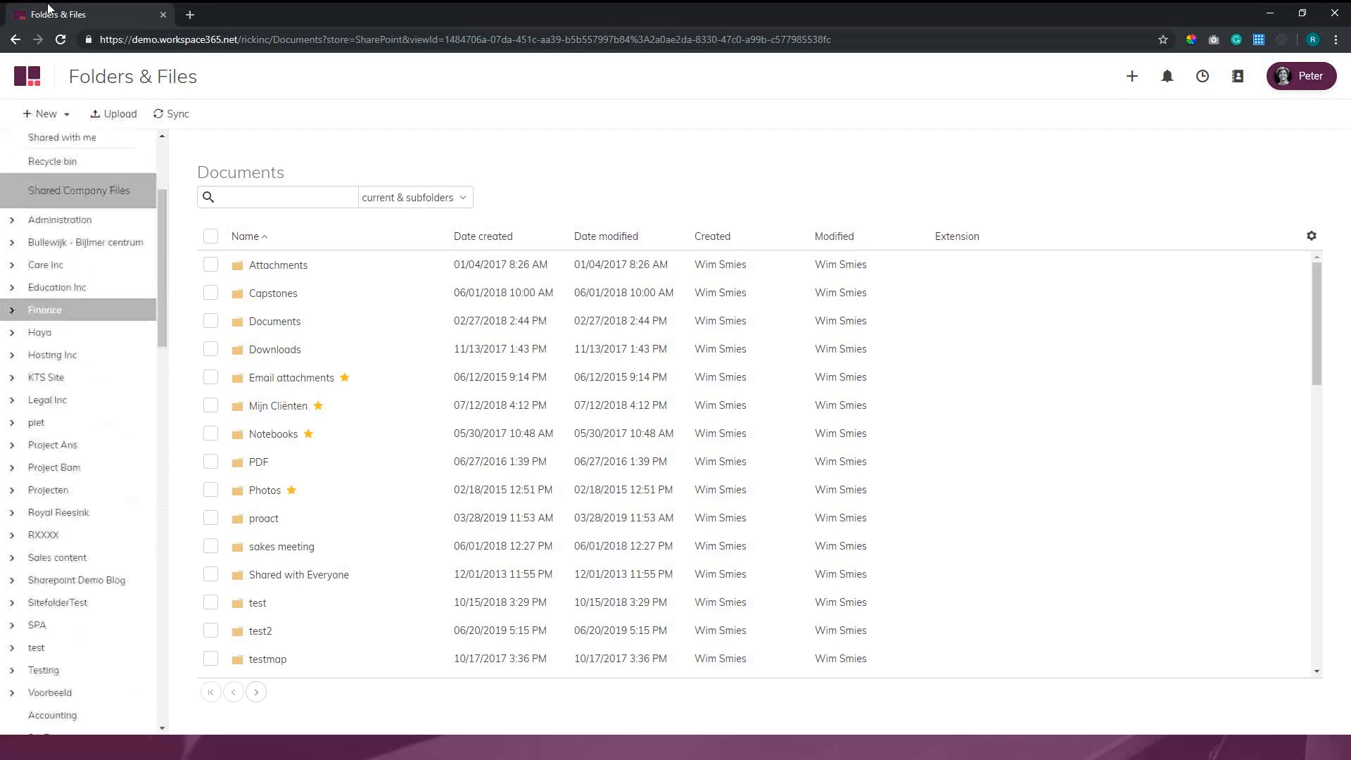
pyautogui.scroll(3, 138, 264)
pyautogui.click(28, 75)
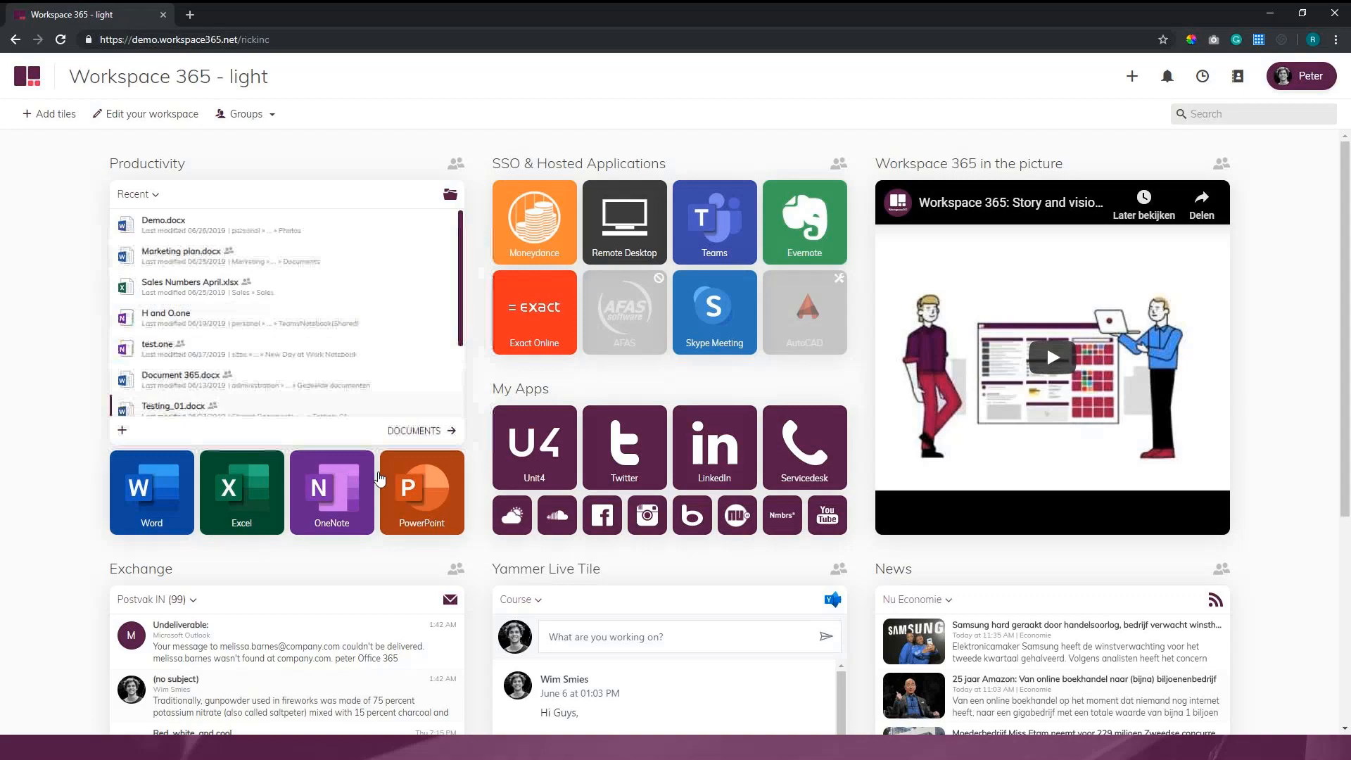
pyautogui.scroll(-3, 475, 430)
pyautogui.scroll(-3, 475, 431)
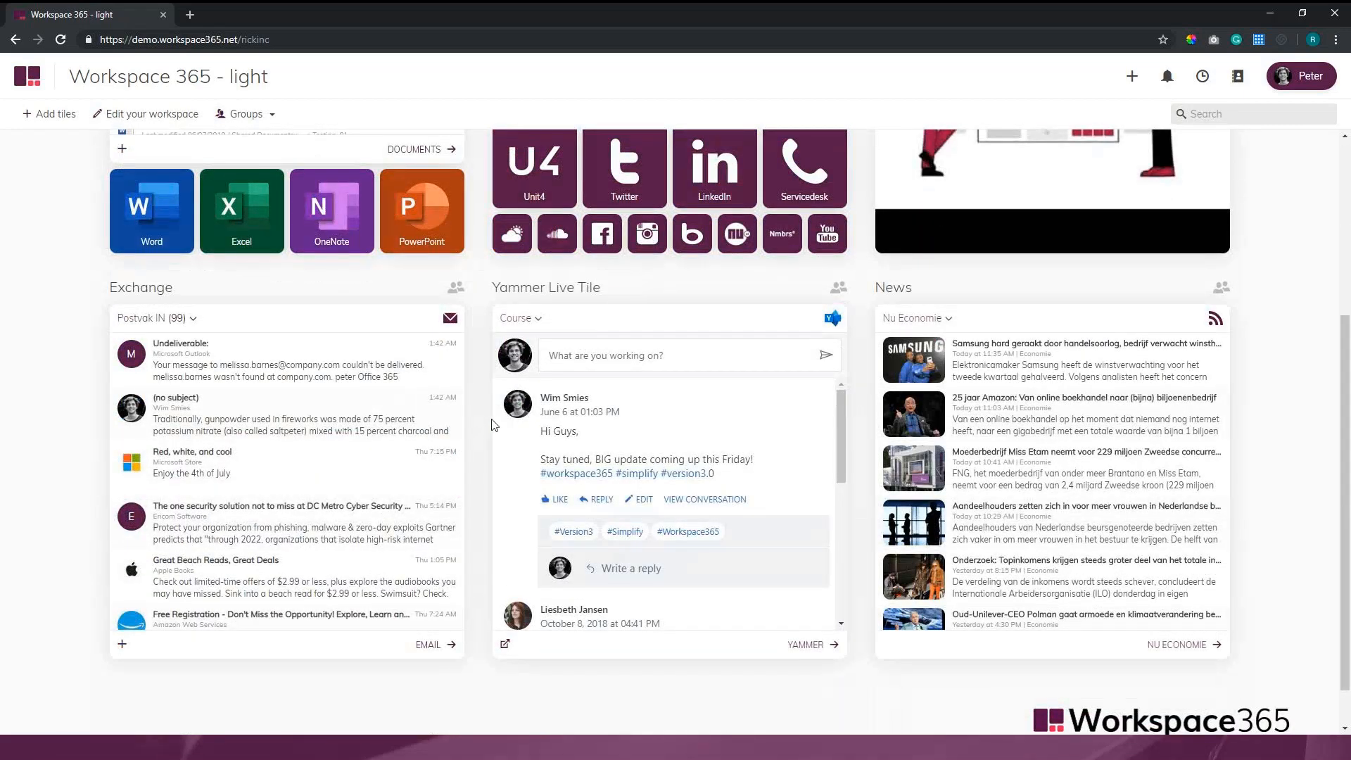
# Expand the Yammer Course feed to full page, then close it back to the dashboard
pyautogui.click(504, 643)
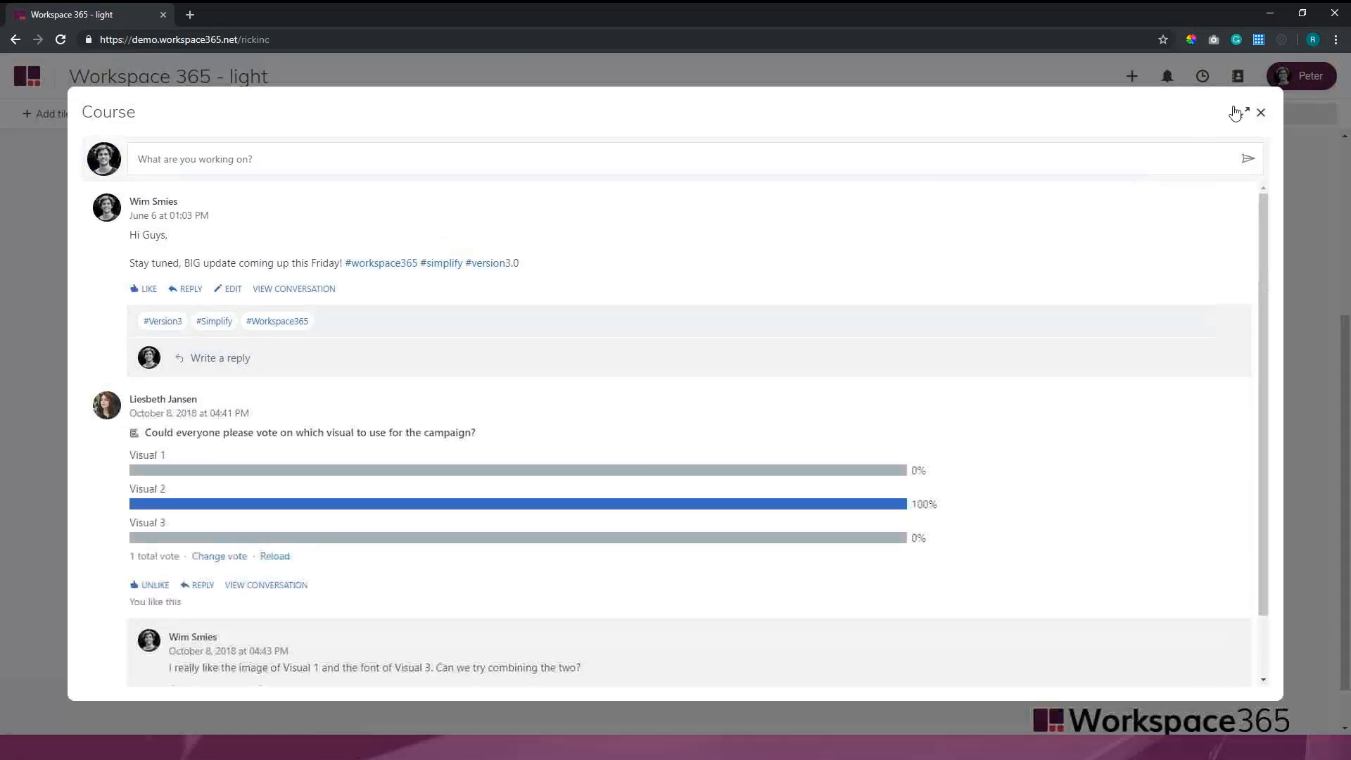
pyautogui.click(1244, 111)
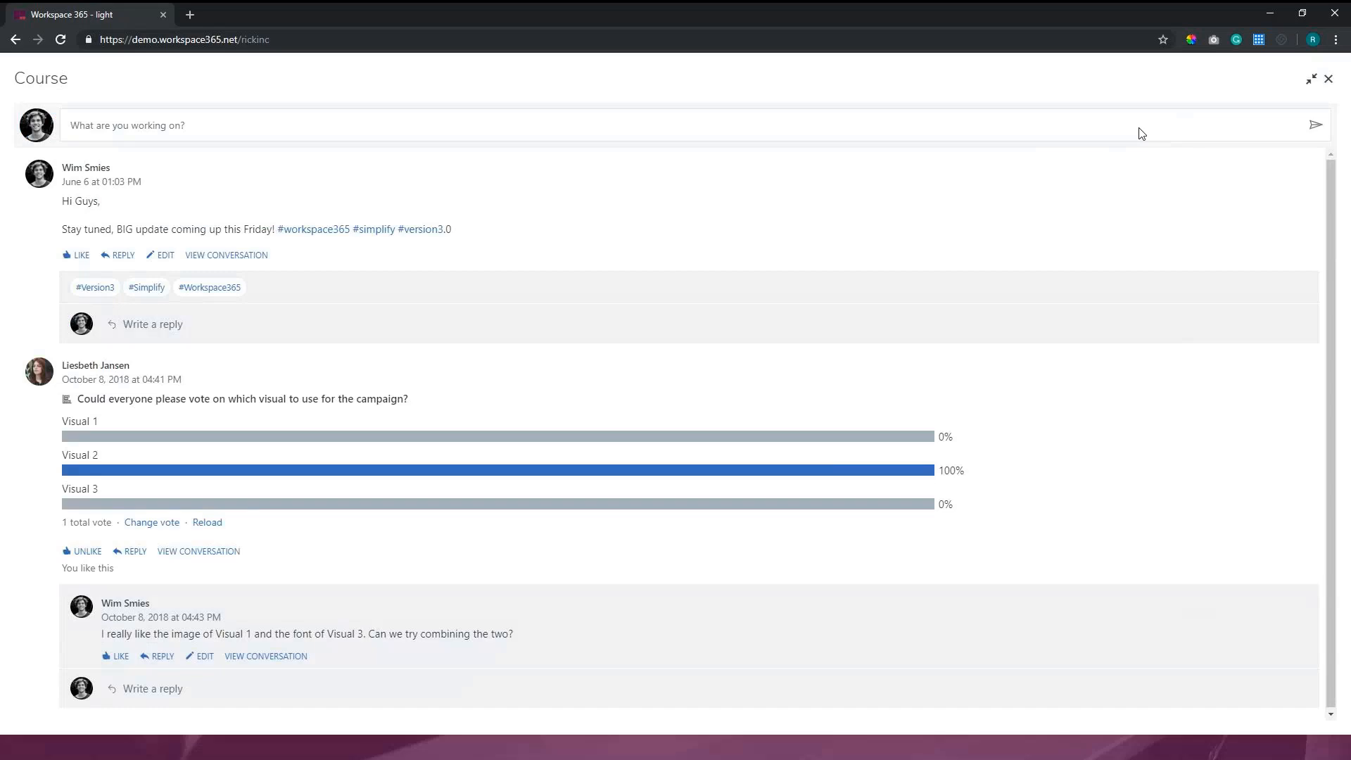
pyautogui.click(1328, 83)
pyautogui.scroll(-3, 518, 472)
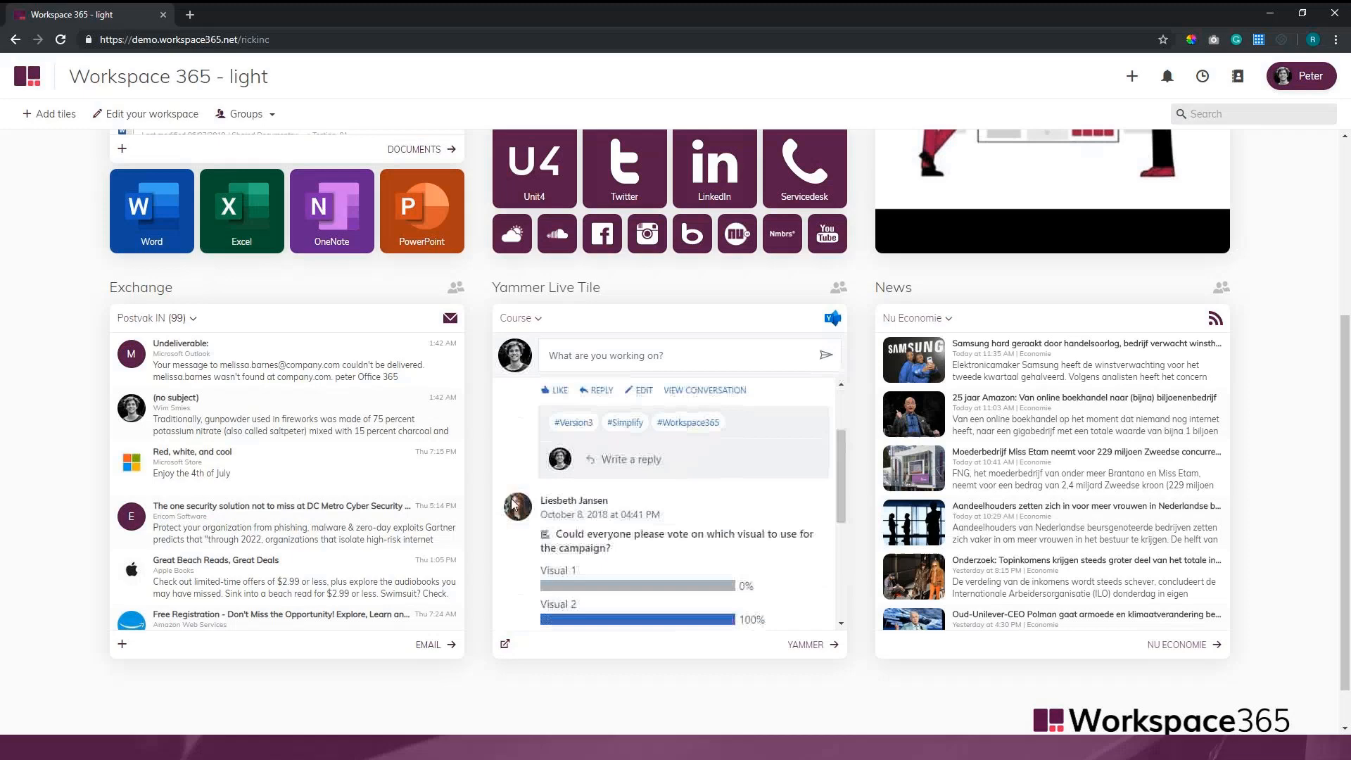
pyautogui.scroll(-1, 519, 471)
# Switch via Alt+Tab to the other Workspace 365 Chrome window with its dashboard
pyautogui.hotkey('alt', 'Tab')
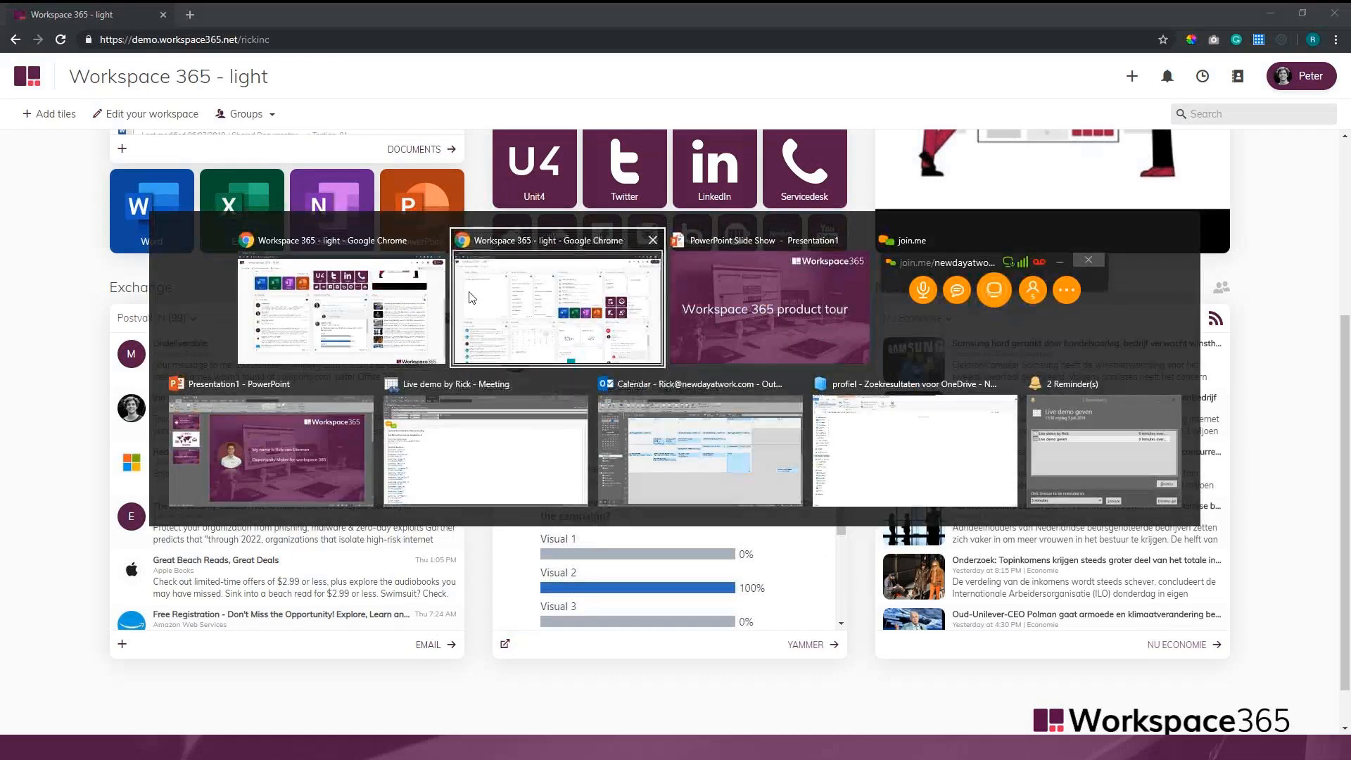
pyautogui.click(336, 315)
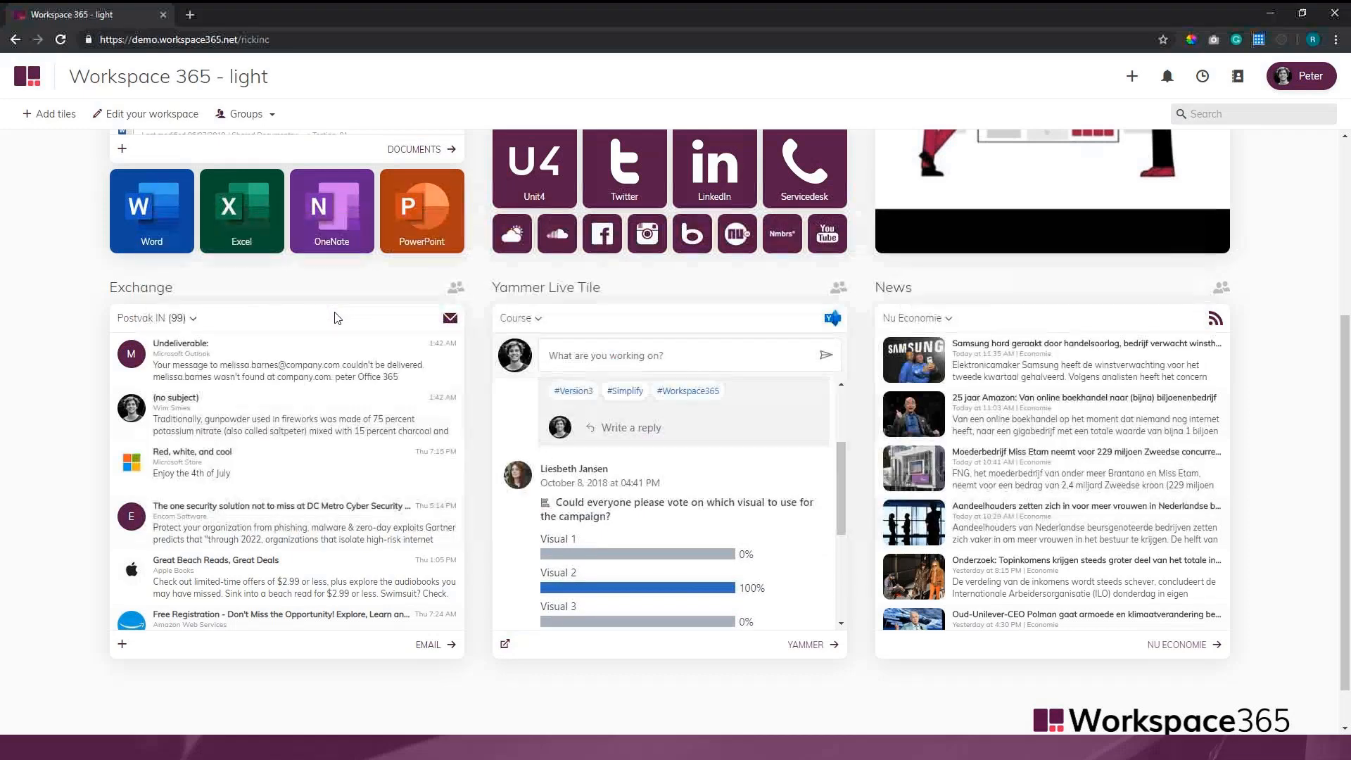
pyautogui.hotkey('alt', 'Tab')
pyautogui.click(554, 283)
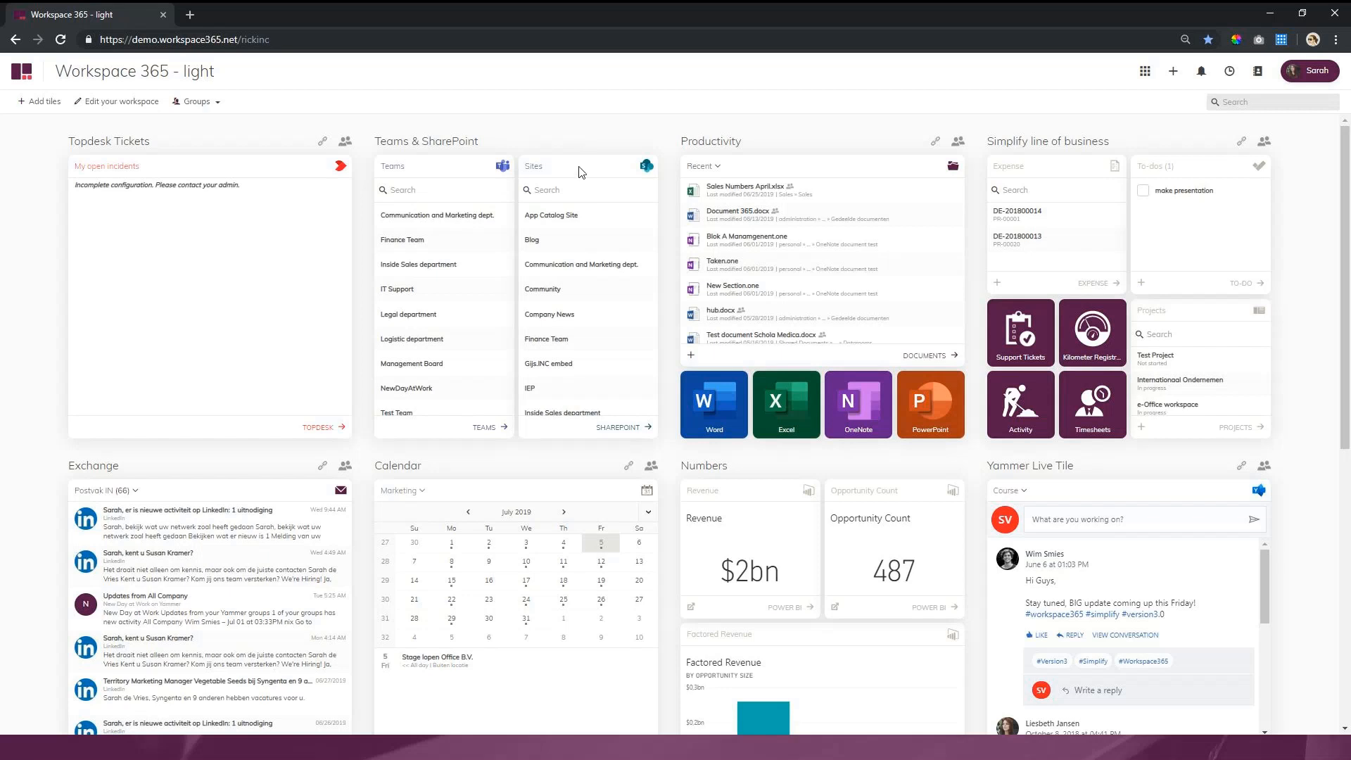
# View the Communication and Marketing dept. team's Documenten folder, then return to the dashboard via the logo
pyautogui.click(467, 220)
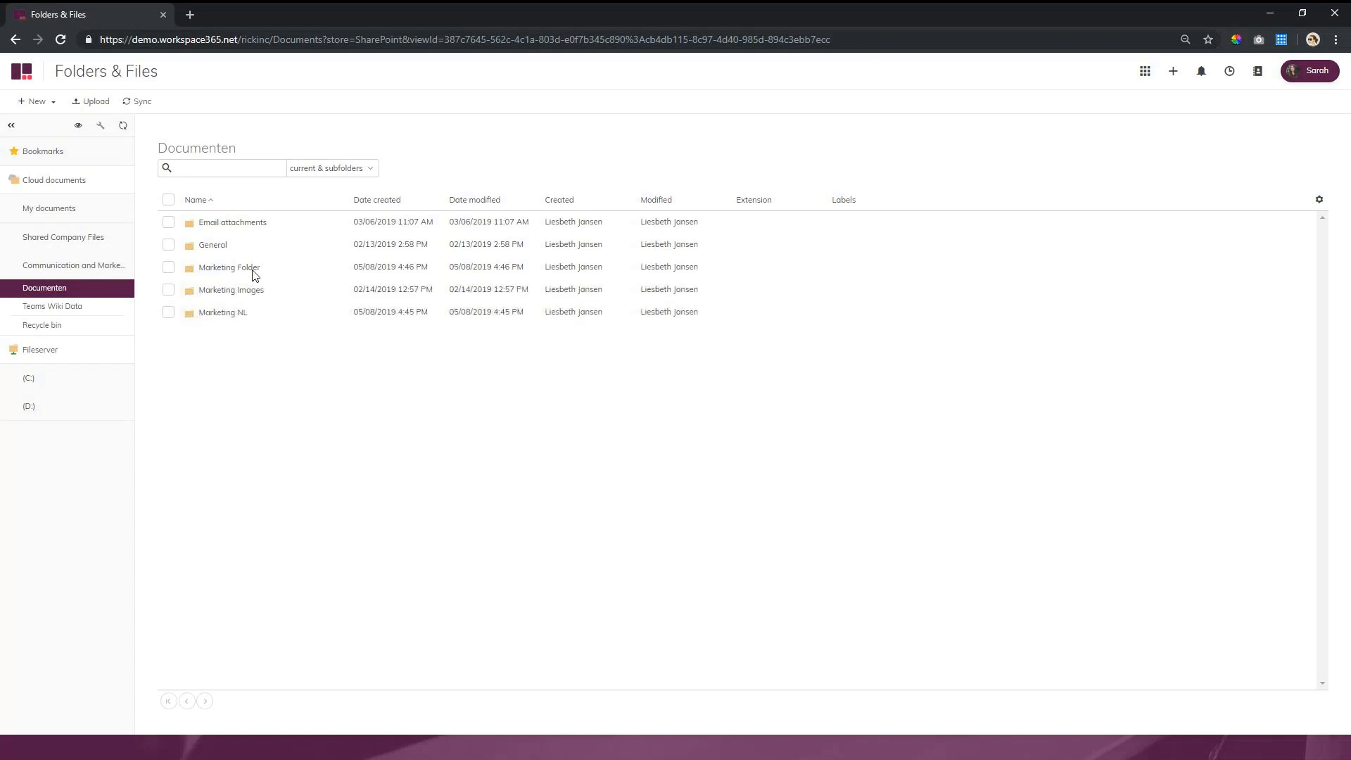
pyautogui.click(21, 72)
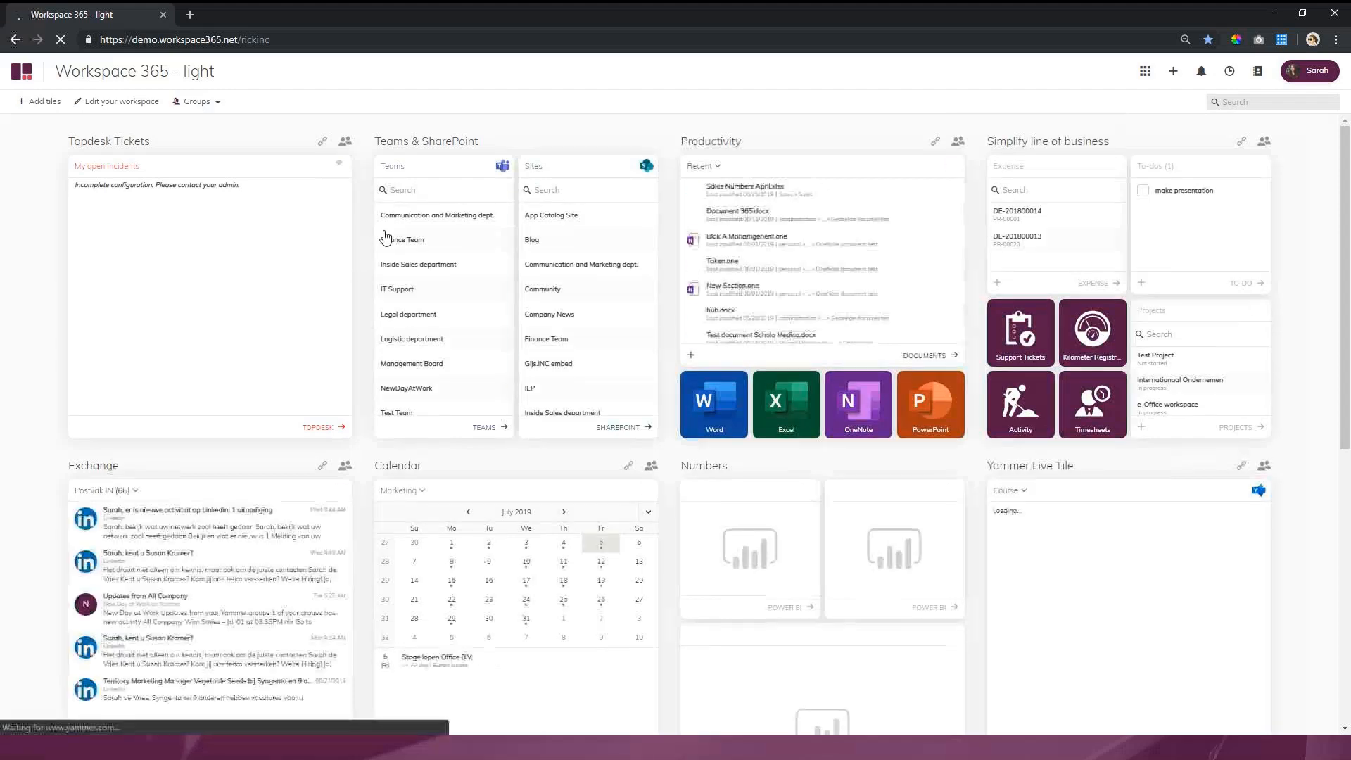
pyautogui.scroll(-2, 357, 233)
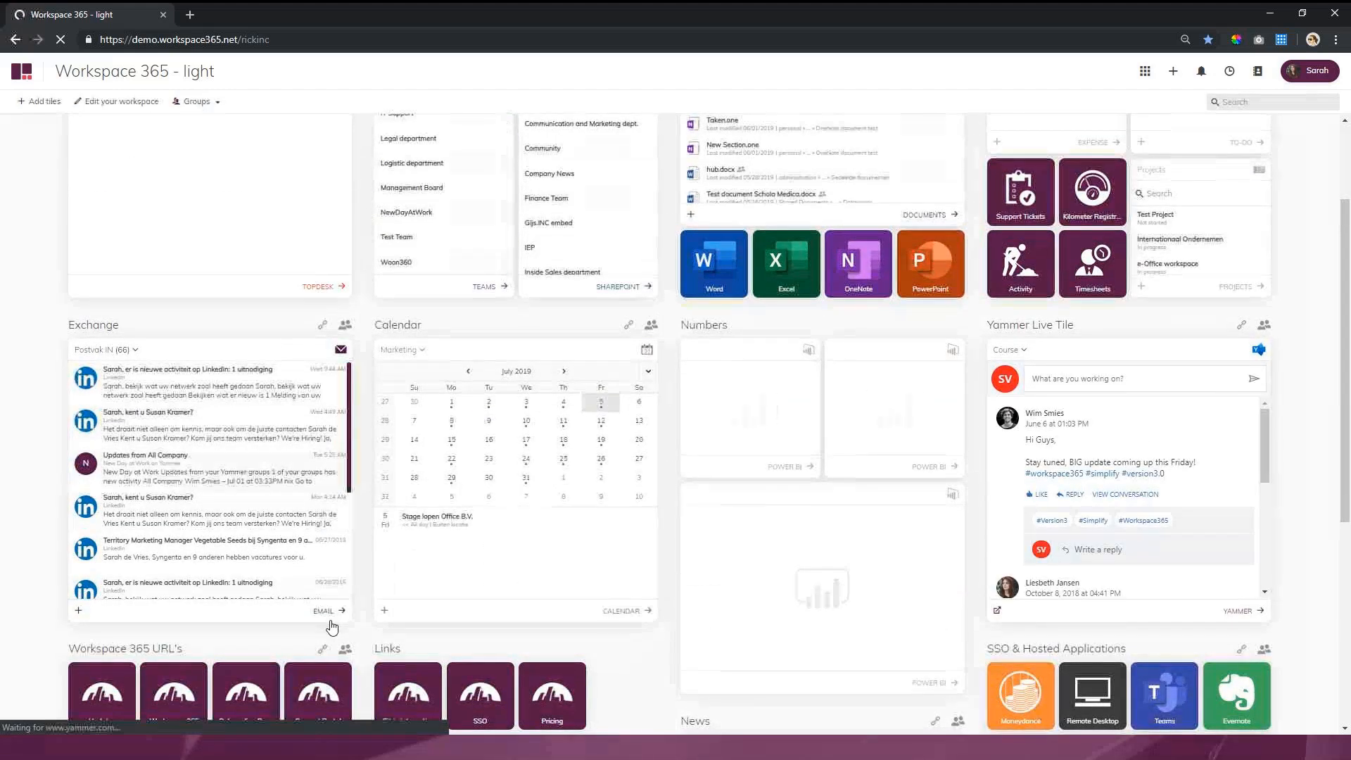
pyautogui.click(326, 611)
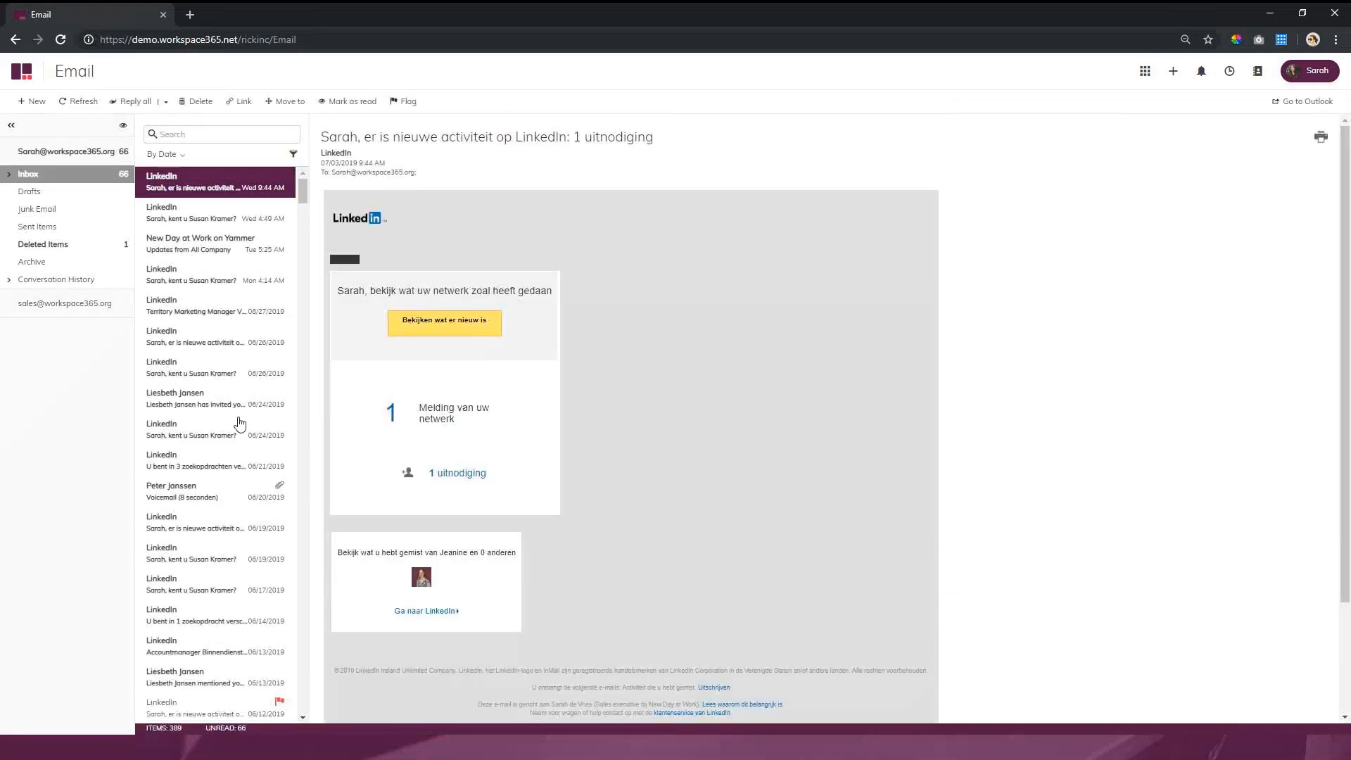
pyautogui.click(37, 226)
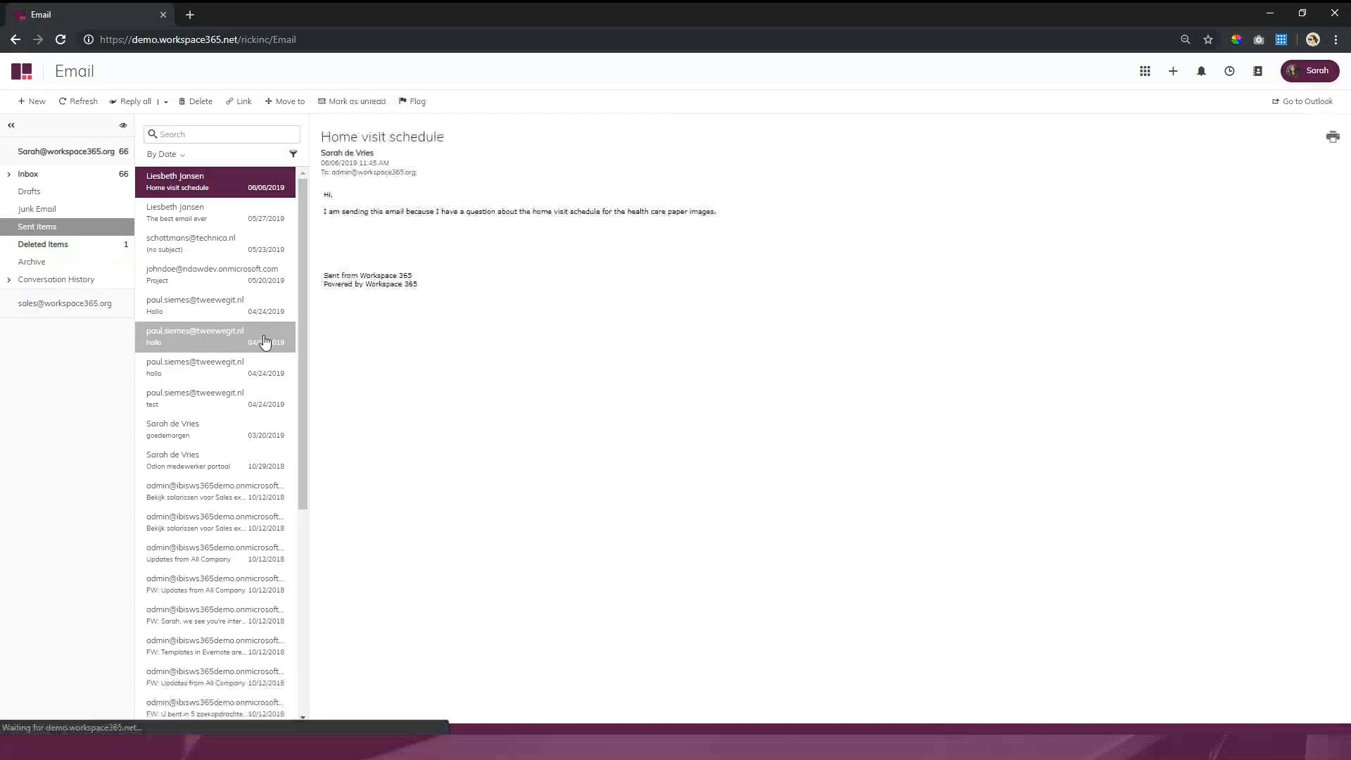
pyautogui.scroll(-5, 253, 370)
pyautogui.click(242, 512)
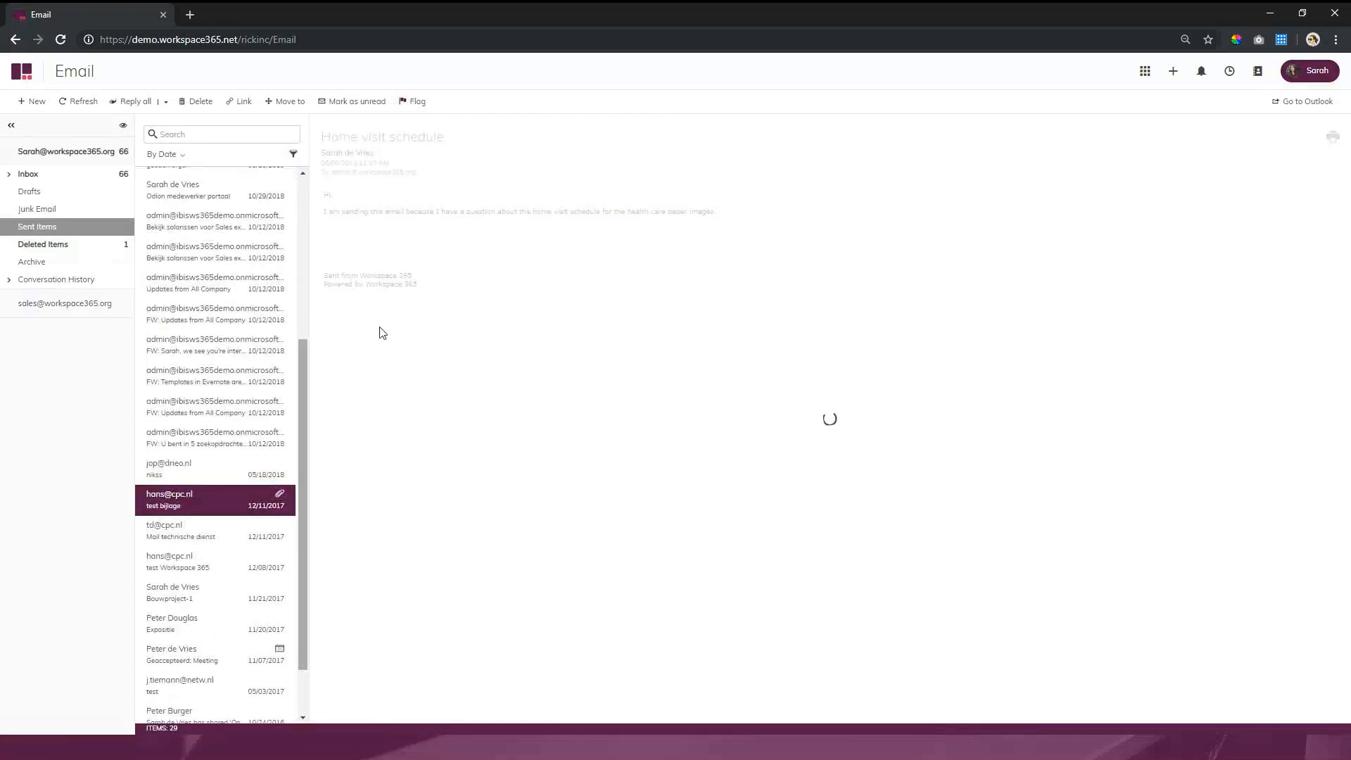
pyautogui.click(435, 200)
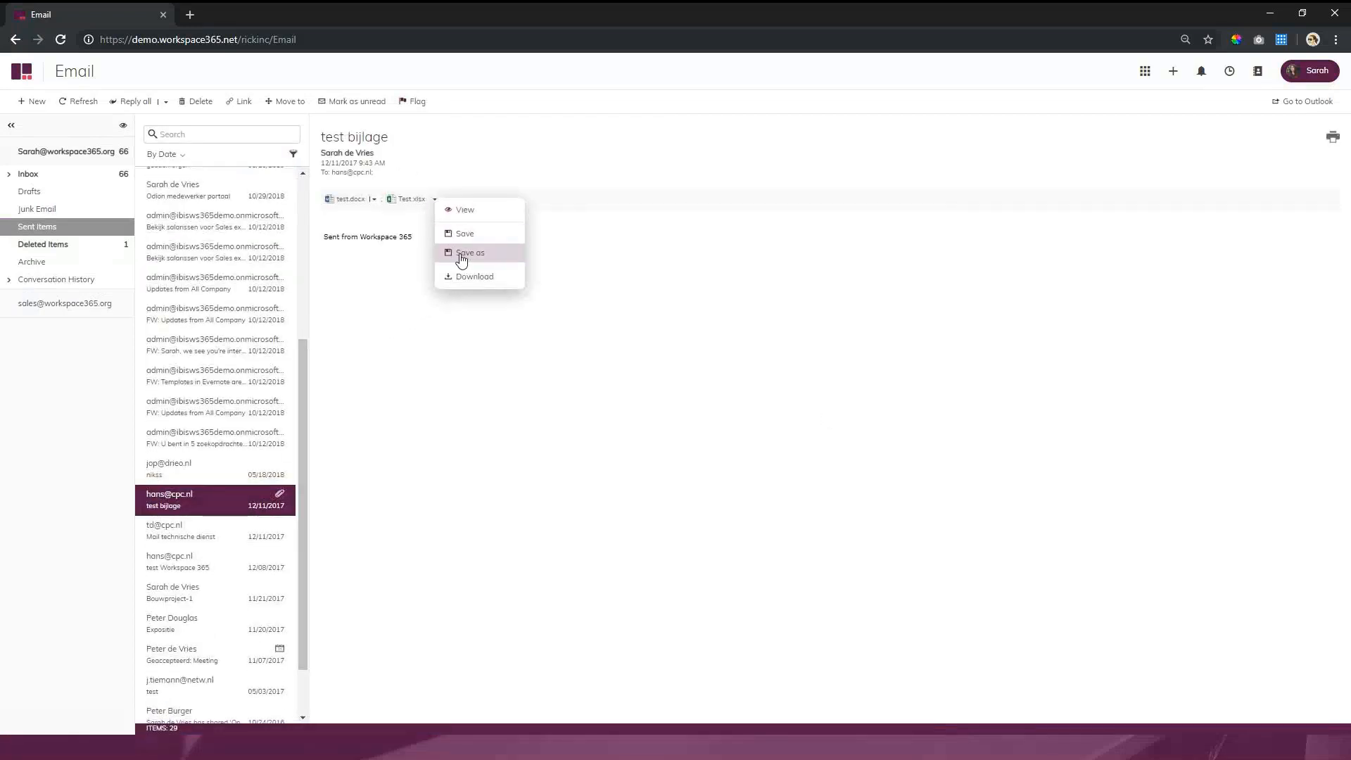
pyautogui.click(464, 262)
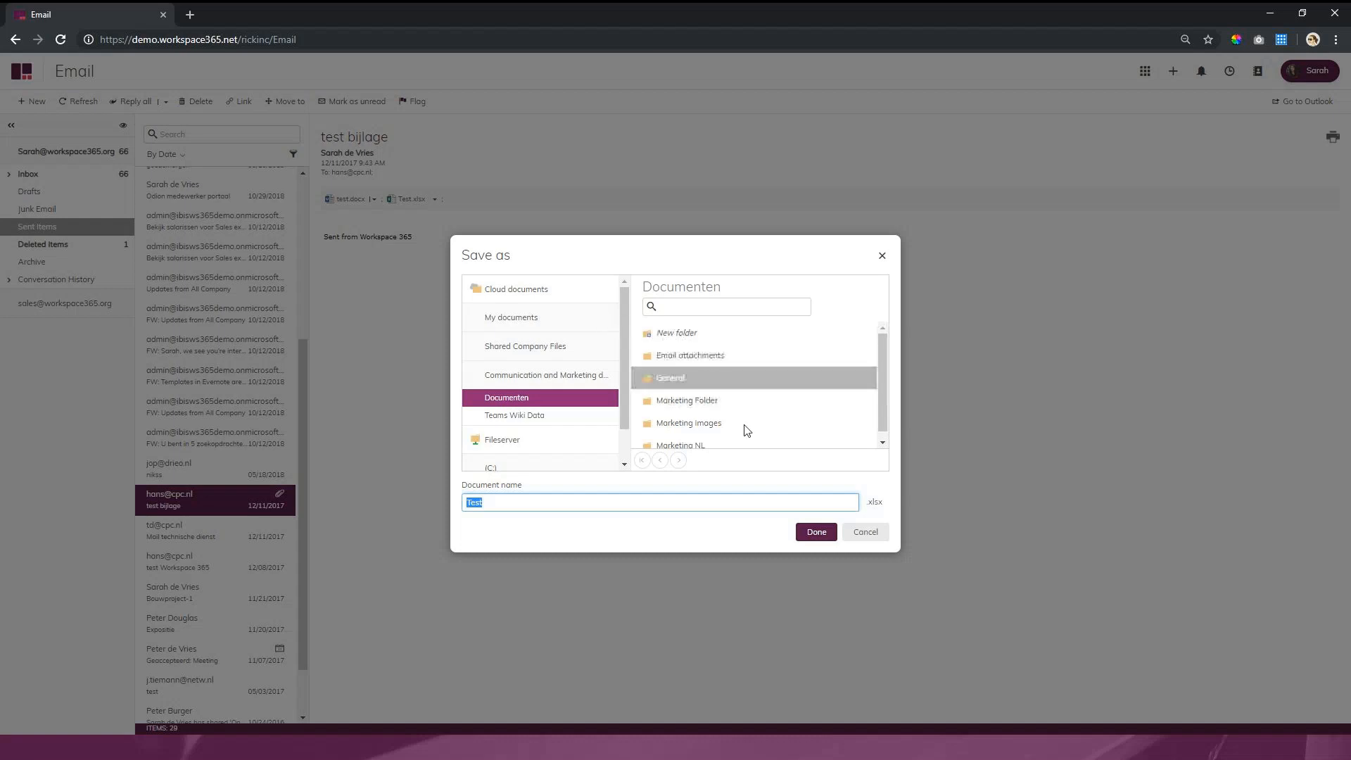
pyautogui.click(857, 534)
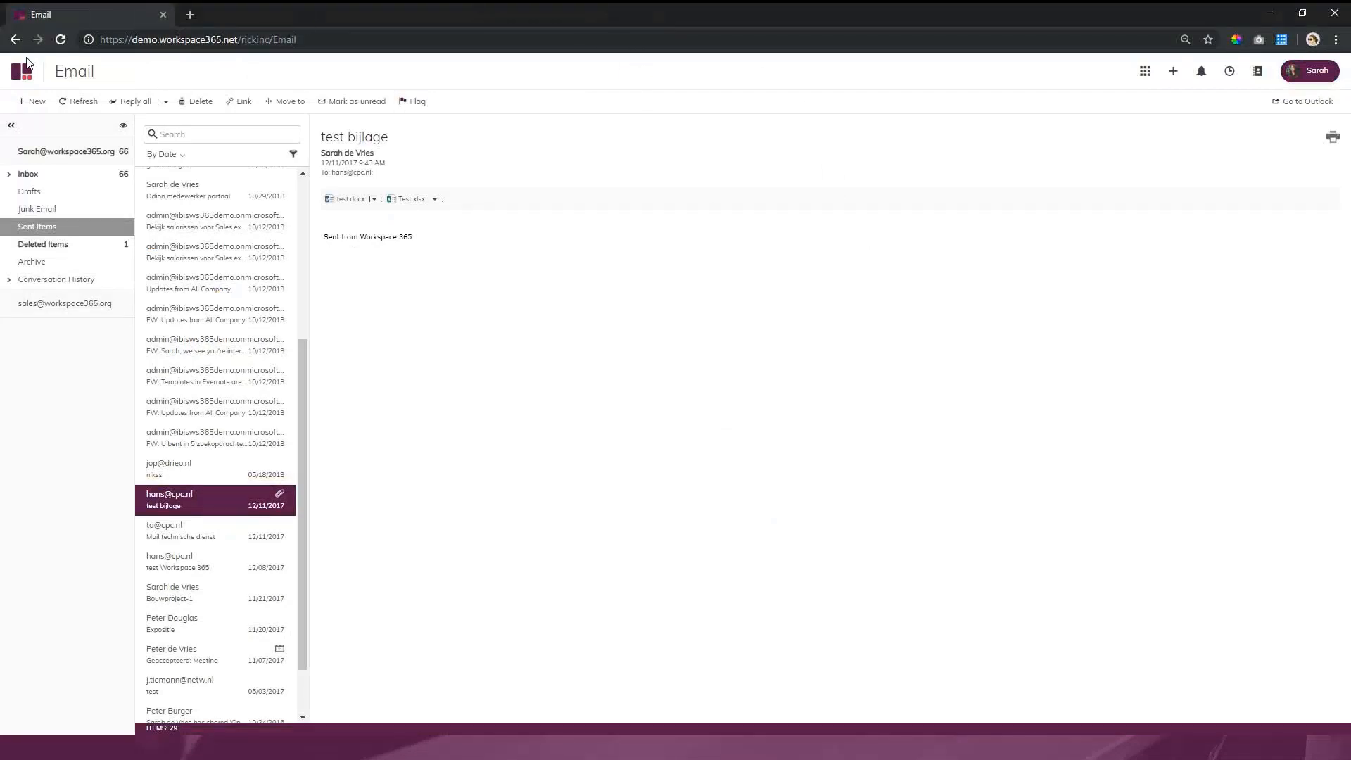
# Return from the email to the home dashboard using the Workspace 365 logo
pyautogui.click(22, 76)
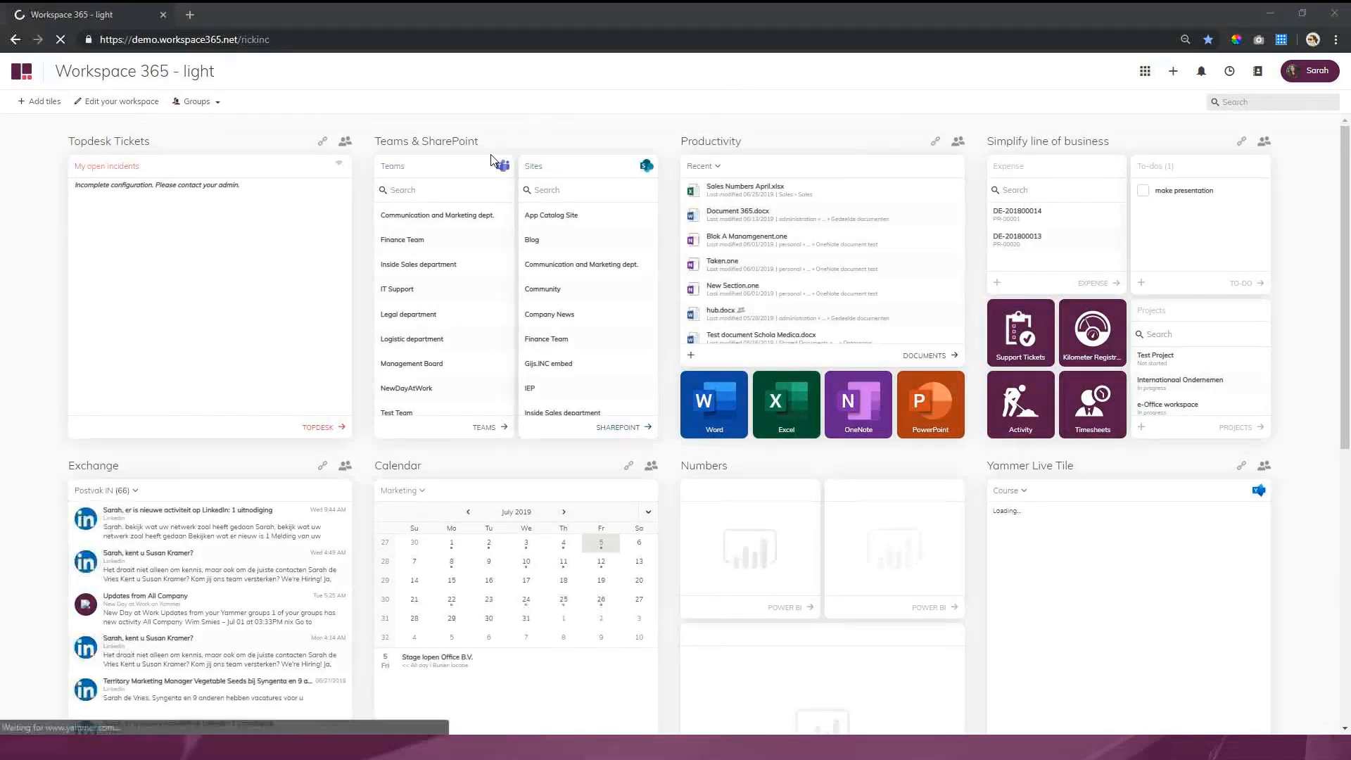
pyautogui.scroll(-2, 509, 134)
pyautogui.scroll(-2, 570, 169)
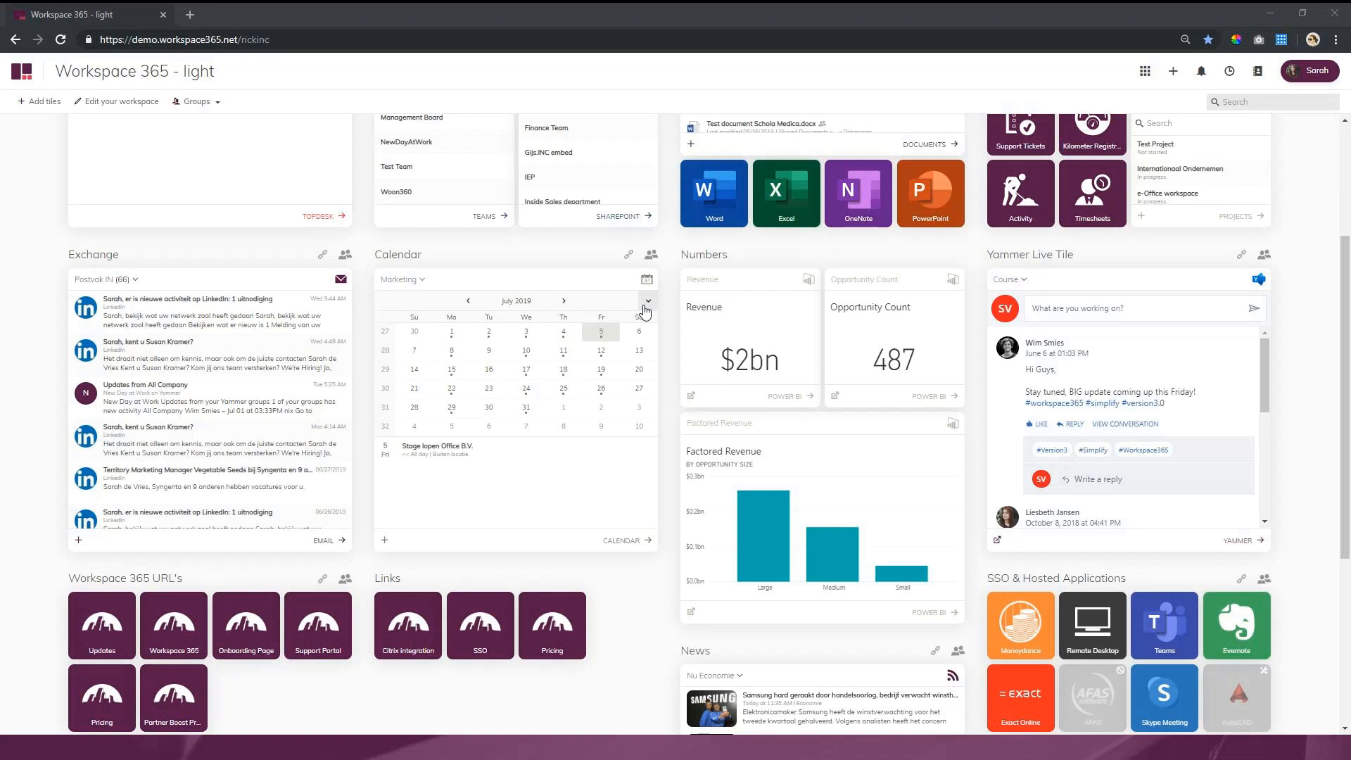
pyautogui.scroll(3, 749, 349)
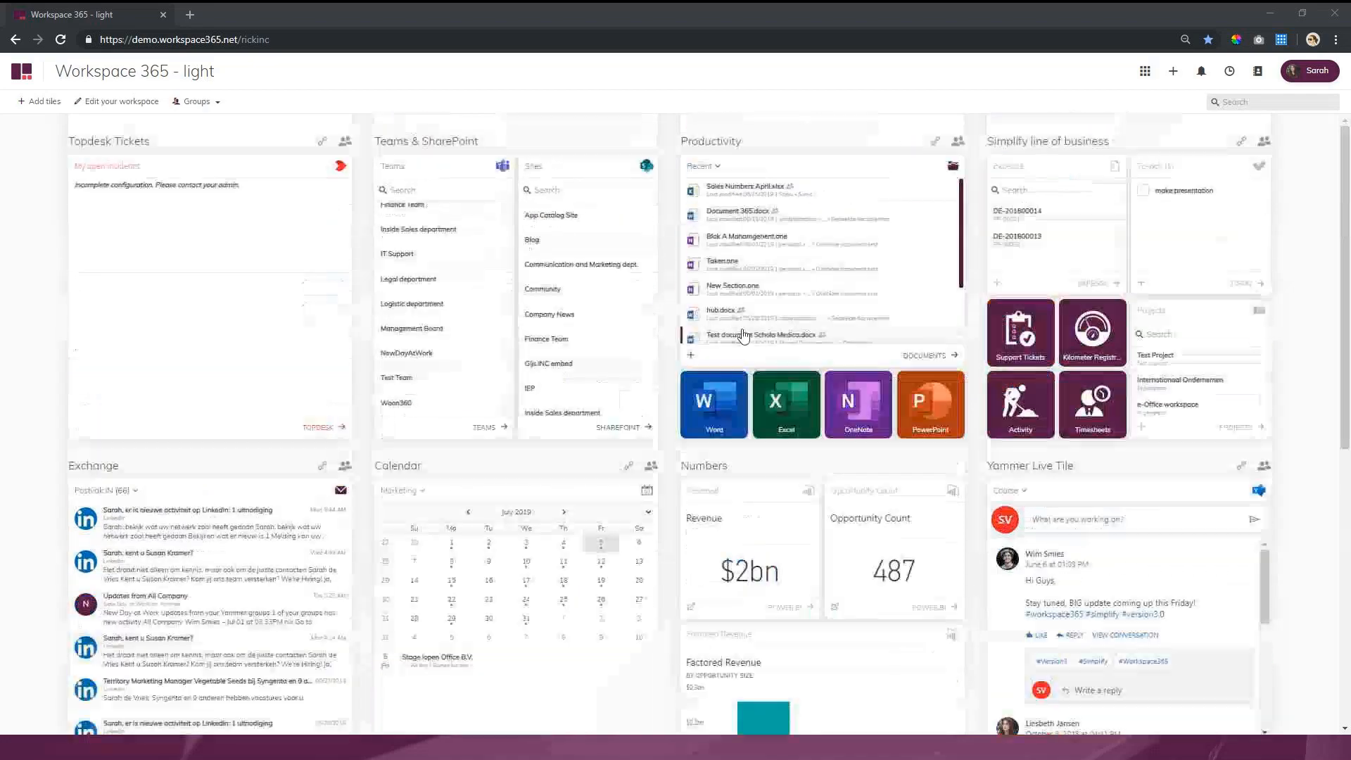
pyautogui.scroll(-2, 685, 304)
pyautogui.scroll(-1, 686, 305)
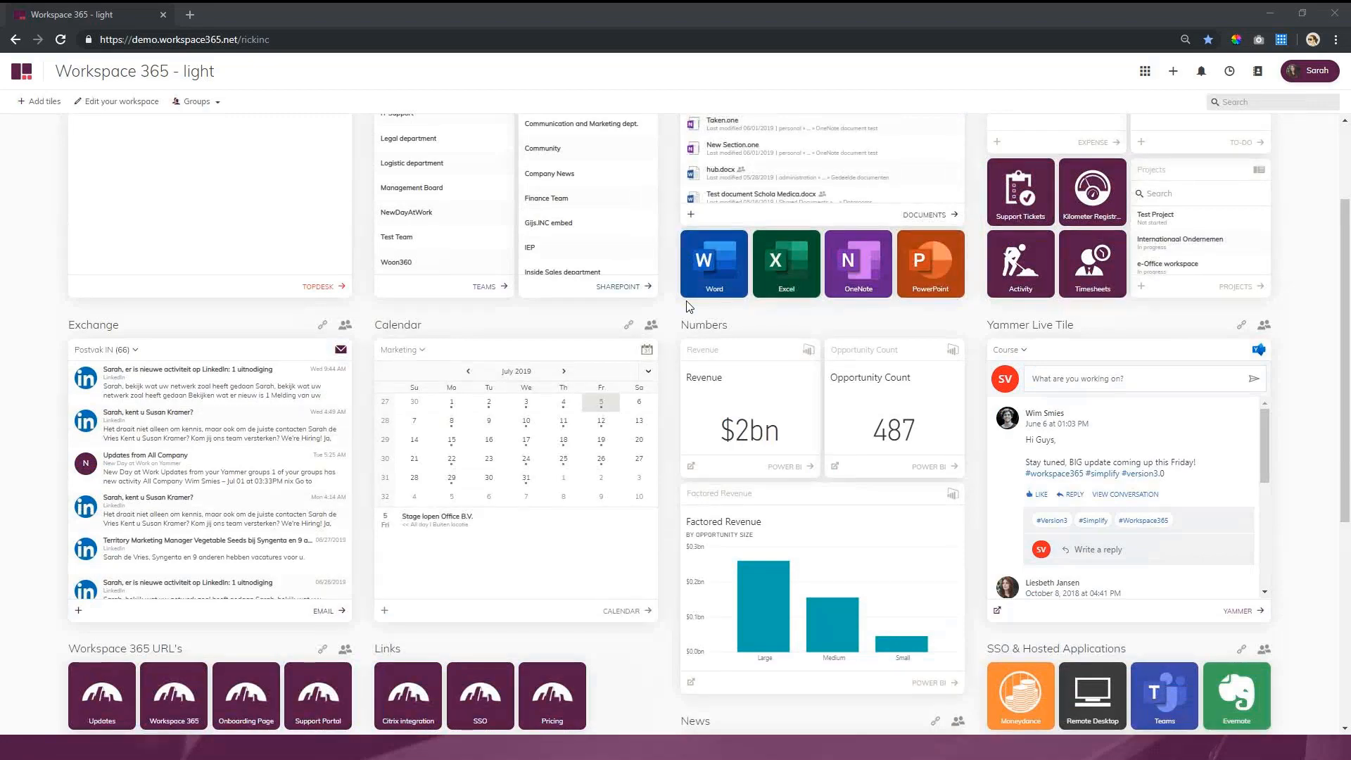
pyautogui.hotkey('alt', 'Tab')
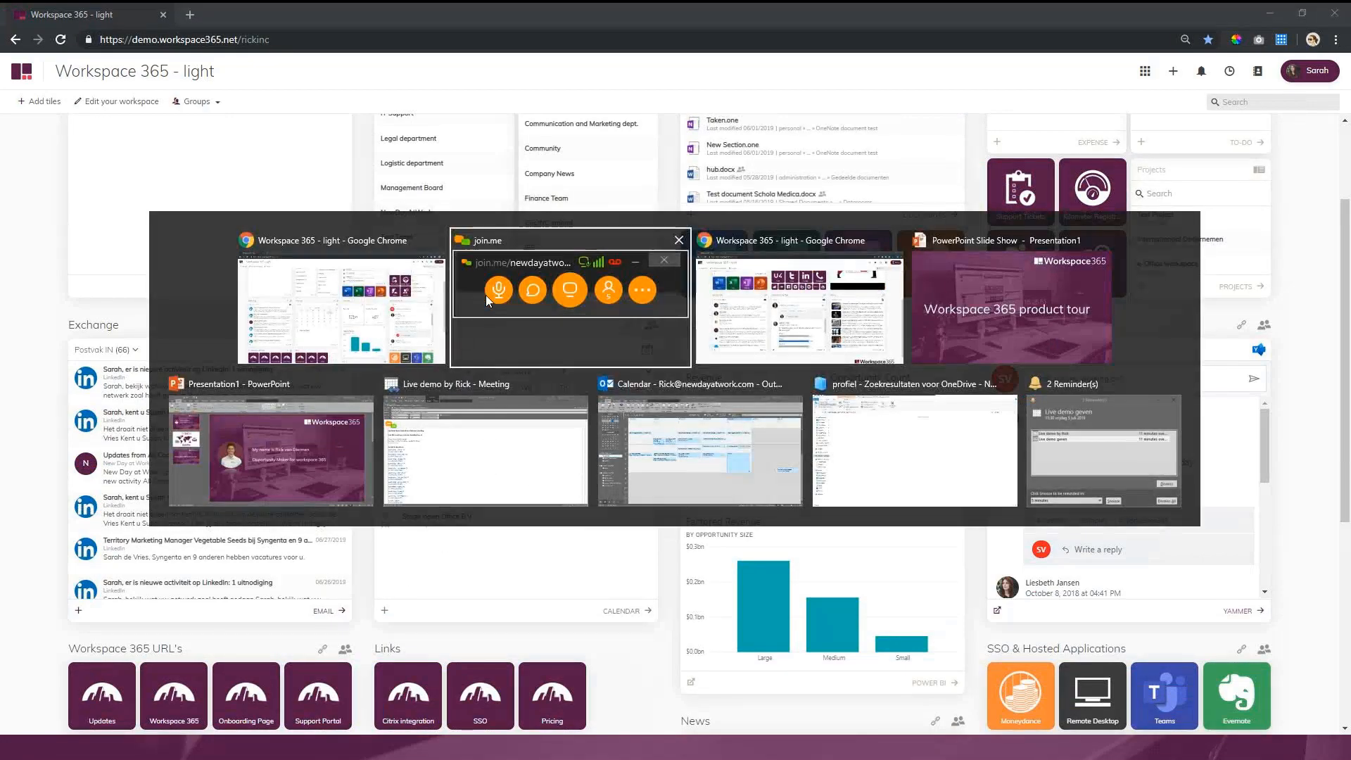
pyautogui.click(797, 307)
pyautogui.scroll(5, 844, 310)
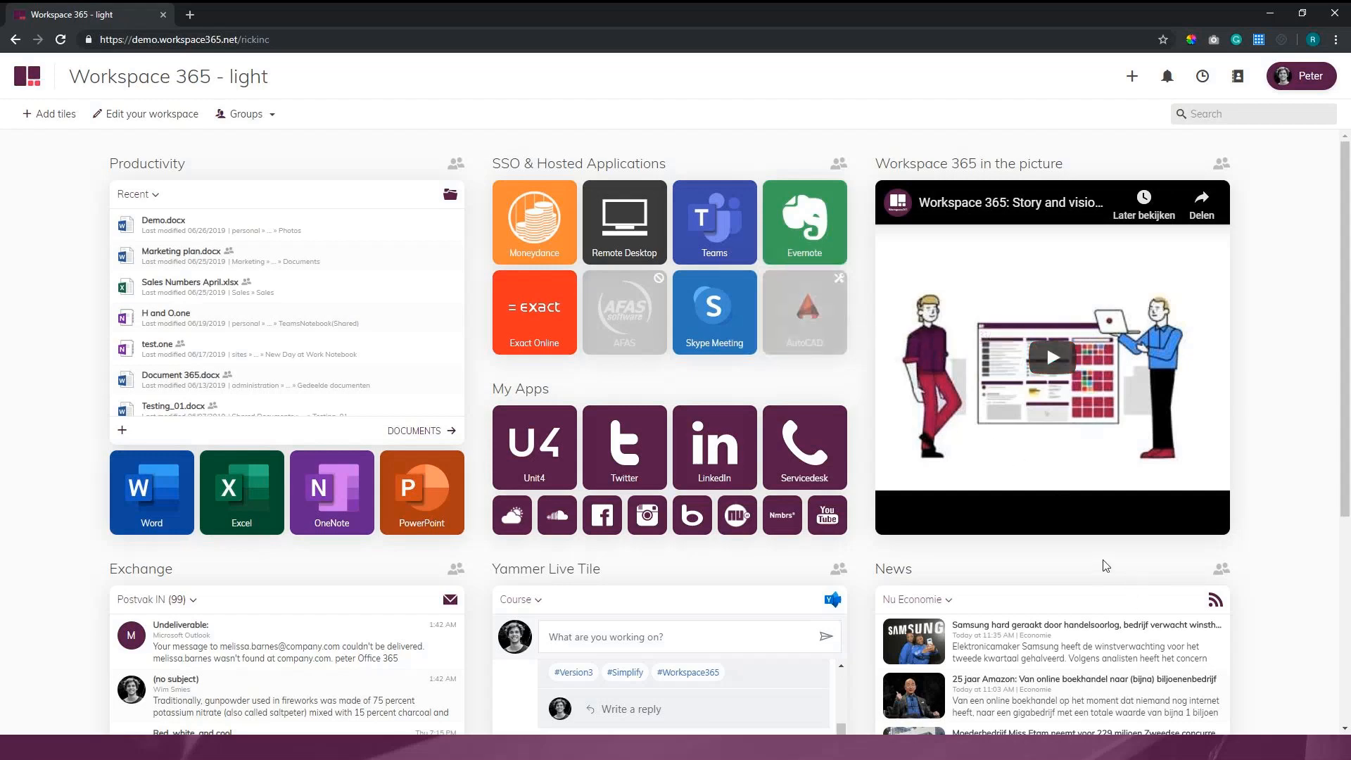
pyautogui.scroll(-2, 1106, 559)
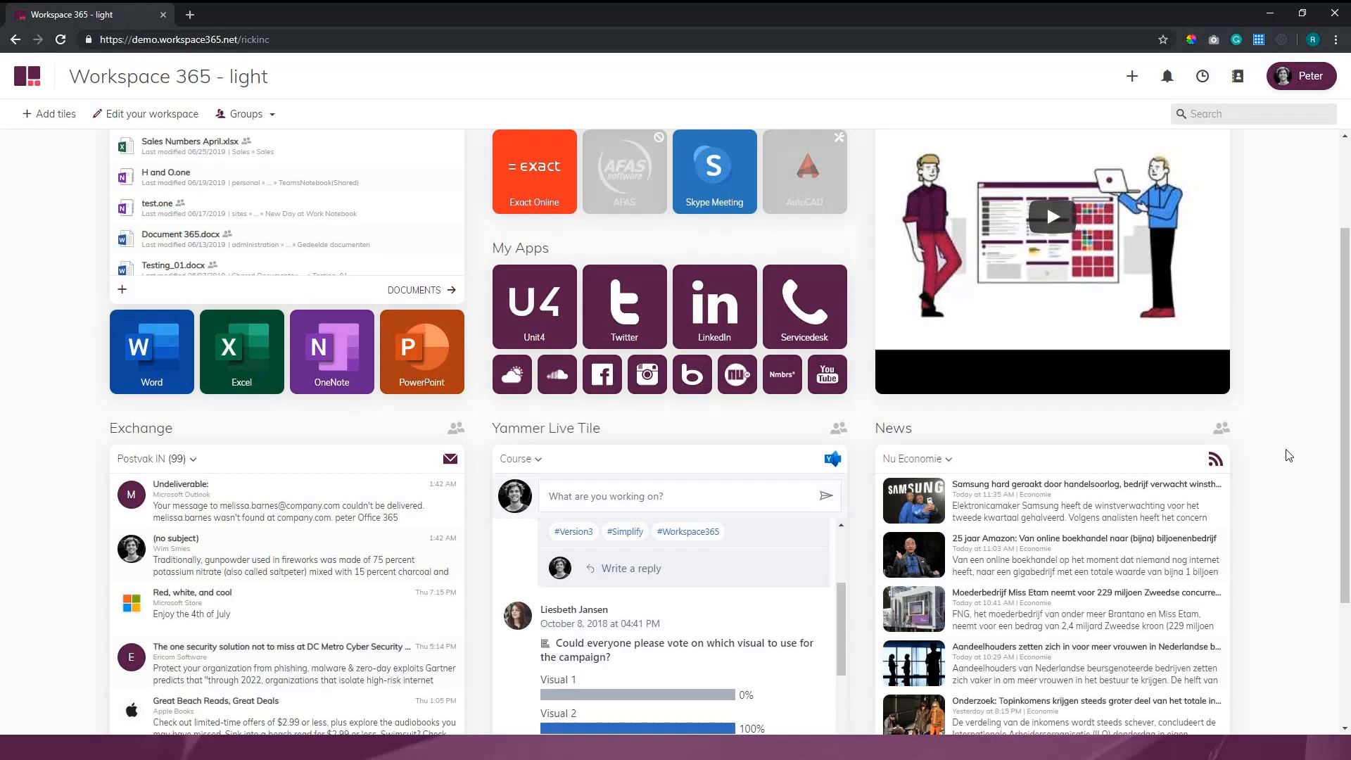
pyautogui.scroll(-2, 1279, 451)
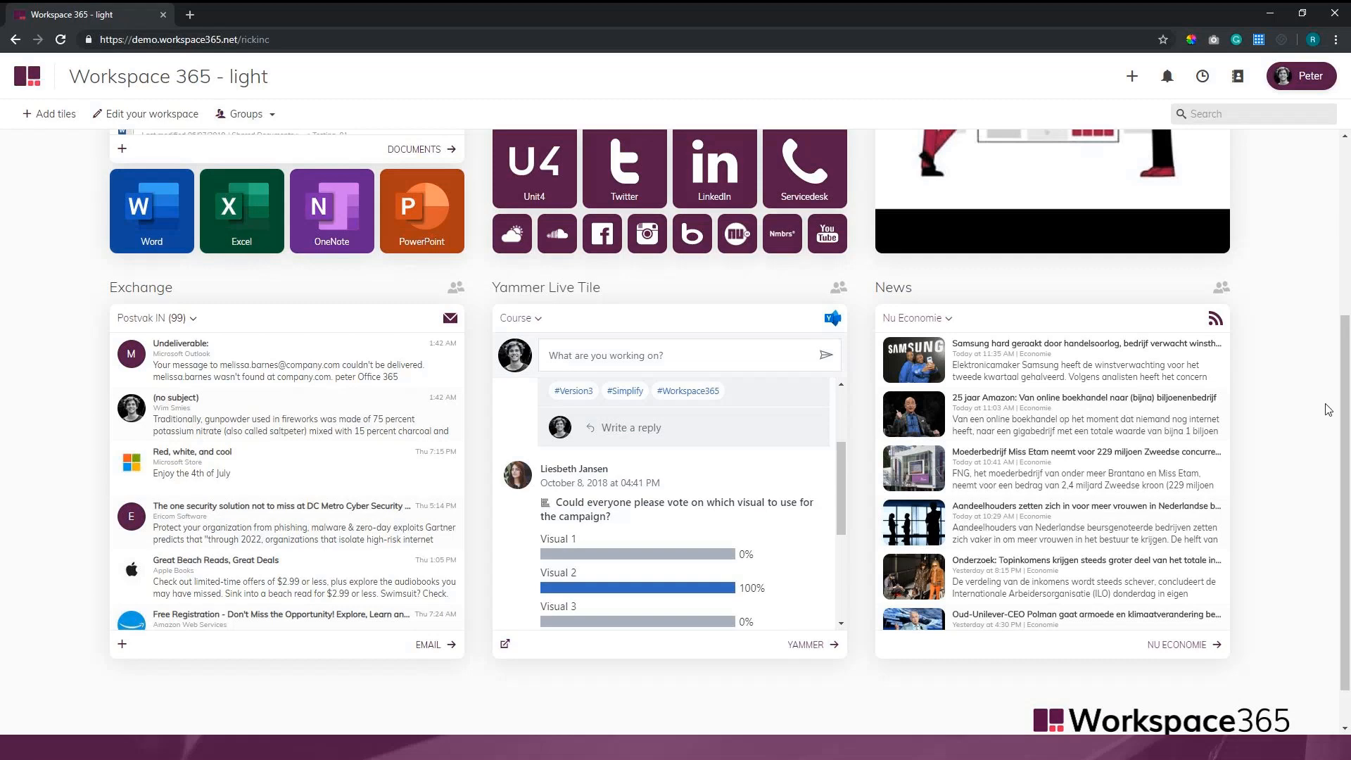
pyautogui.scroll(4, 1281, 450)
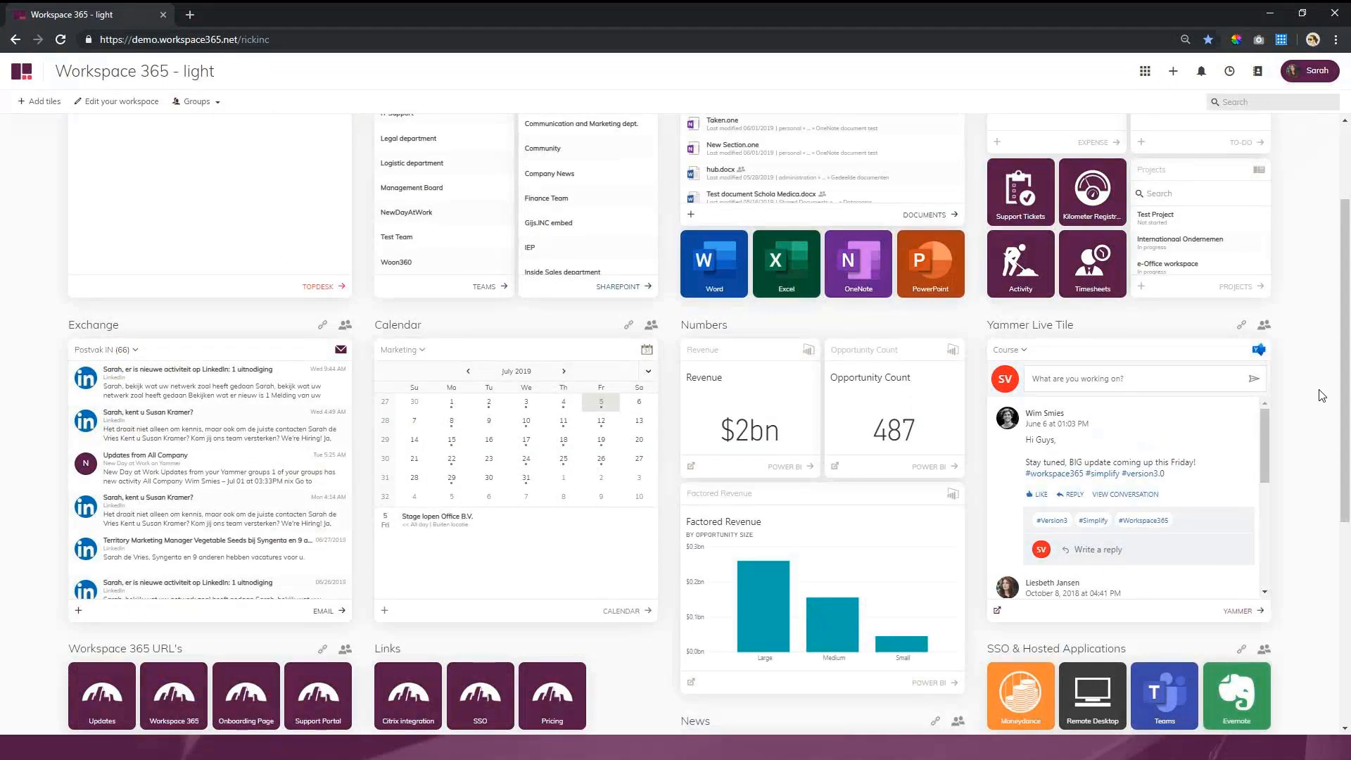
pyautogui.scroll(3, 1319, 396)
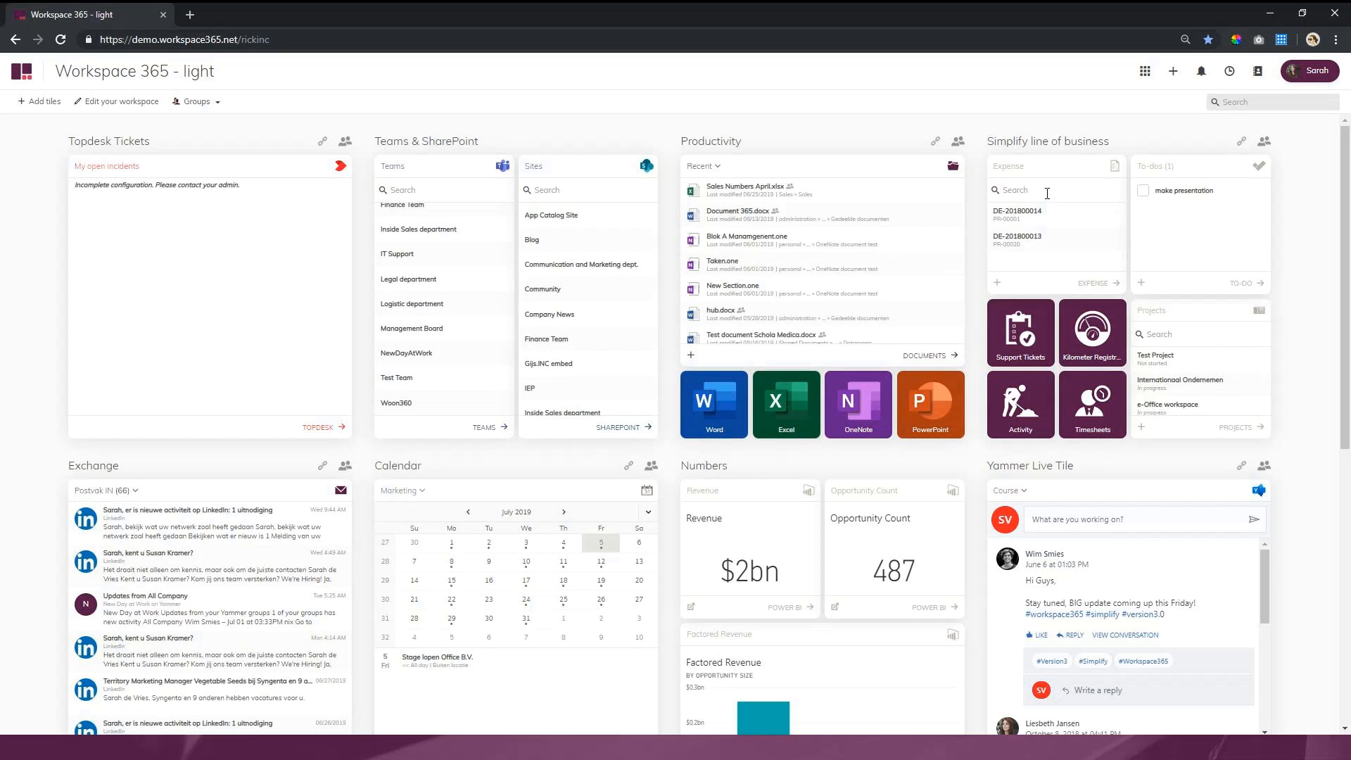
# Show expense DE-201800014 (Hotel, 200.00) in the Simplify tile and load its full record page
pyautogui.click(1070, 220)
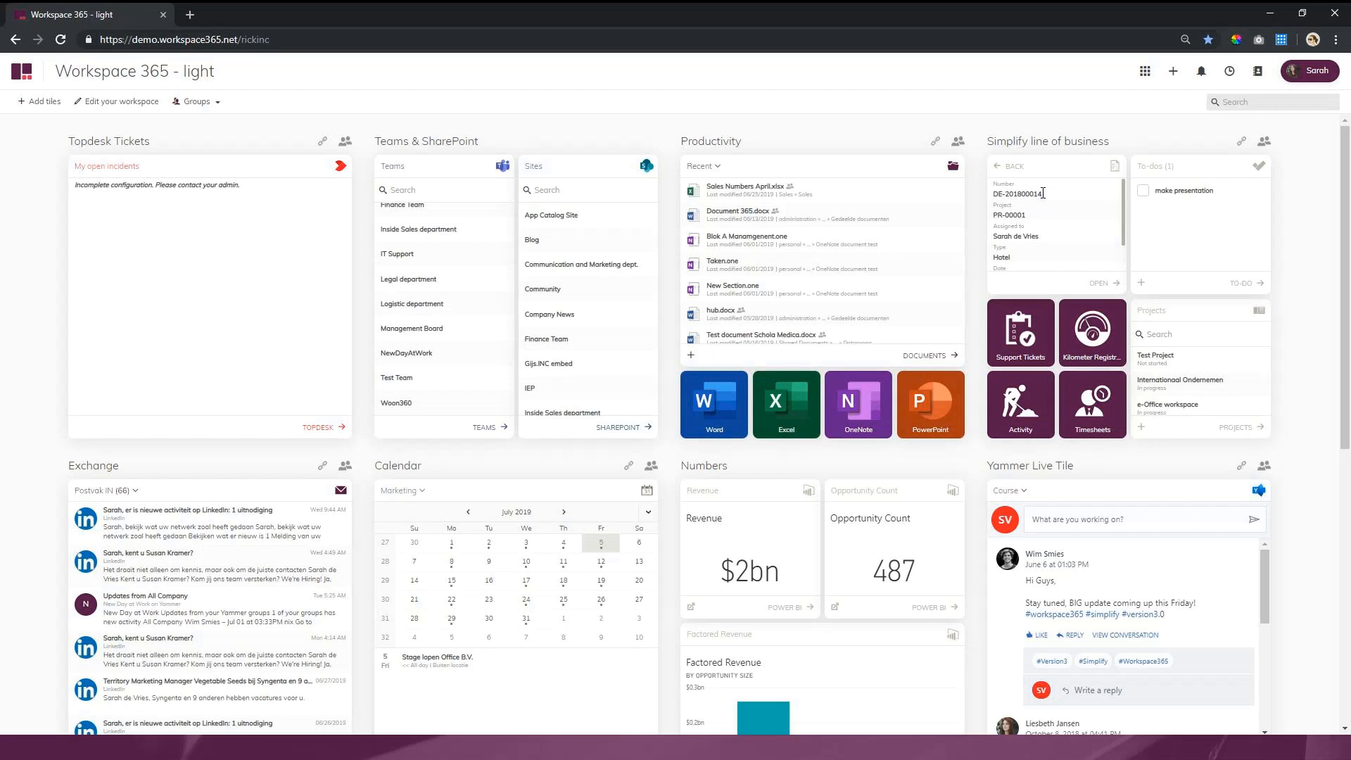
pyautogui.click(1116, 283)
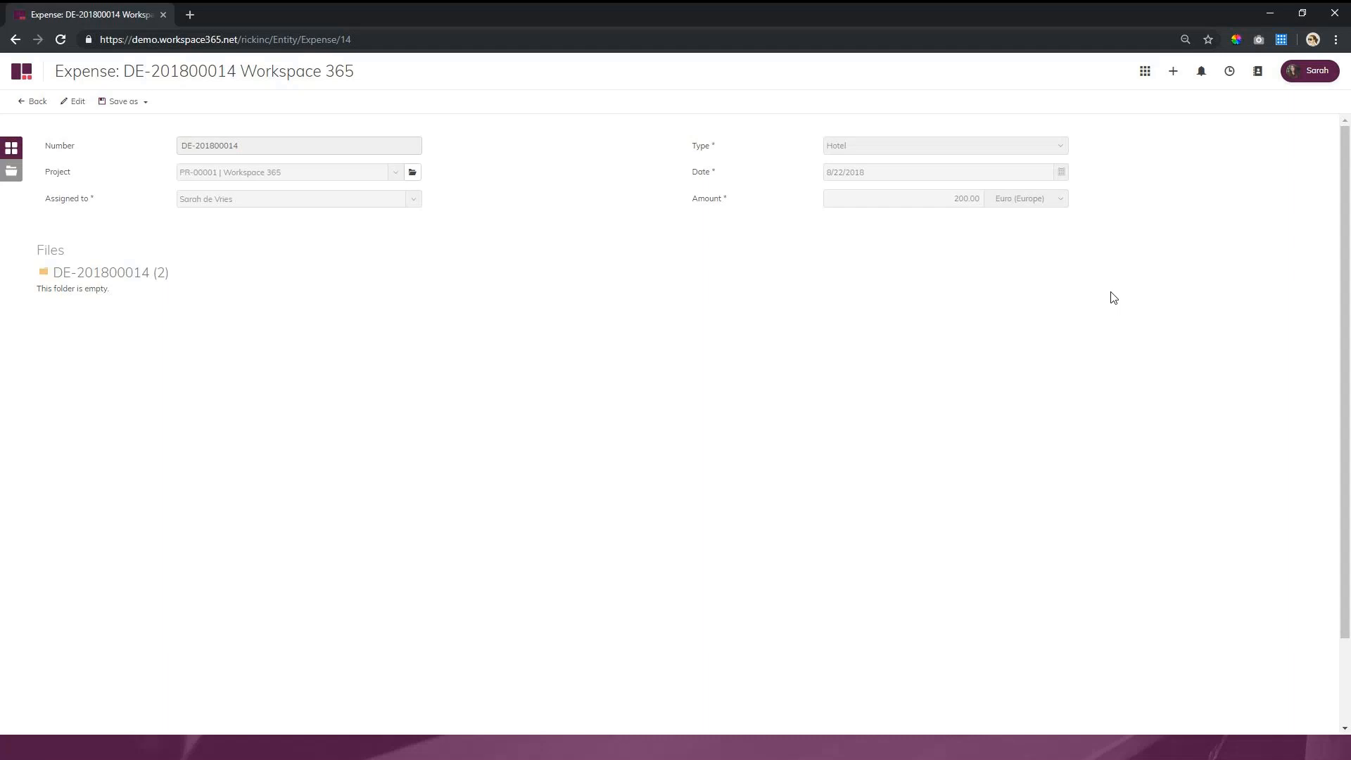
# Return from the expense record to the home dashboard using the Workspace 365 logo
pyautogui.click(23, 74)
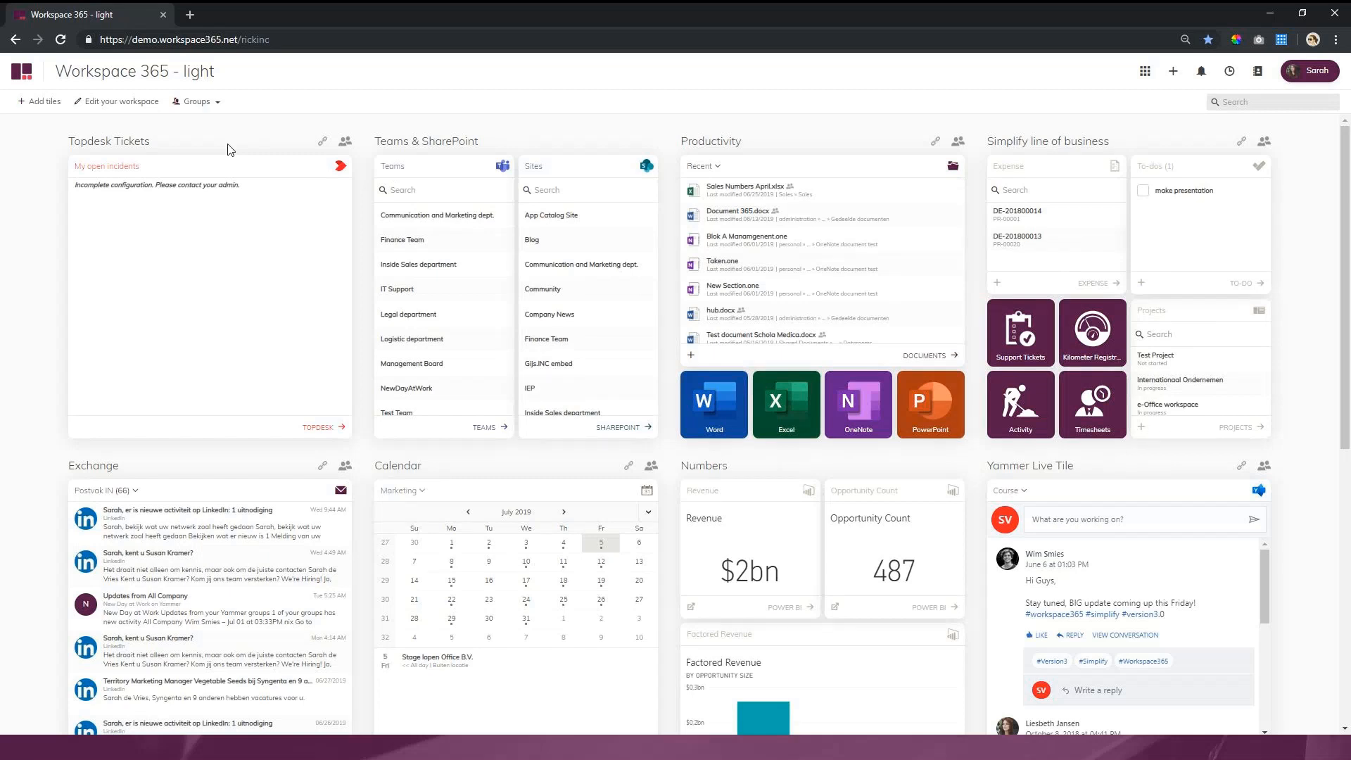
pyautogui.scroll(-3, 226, 148)
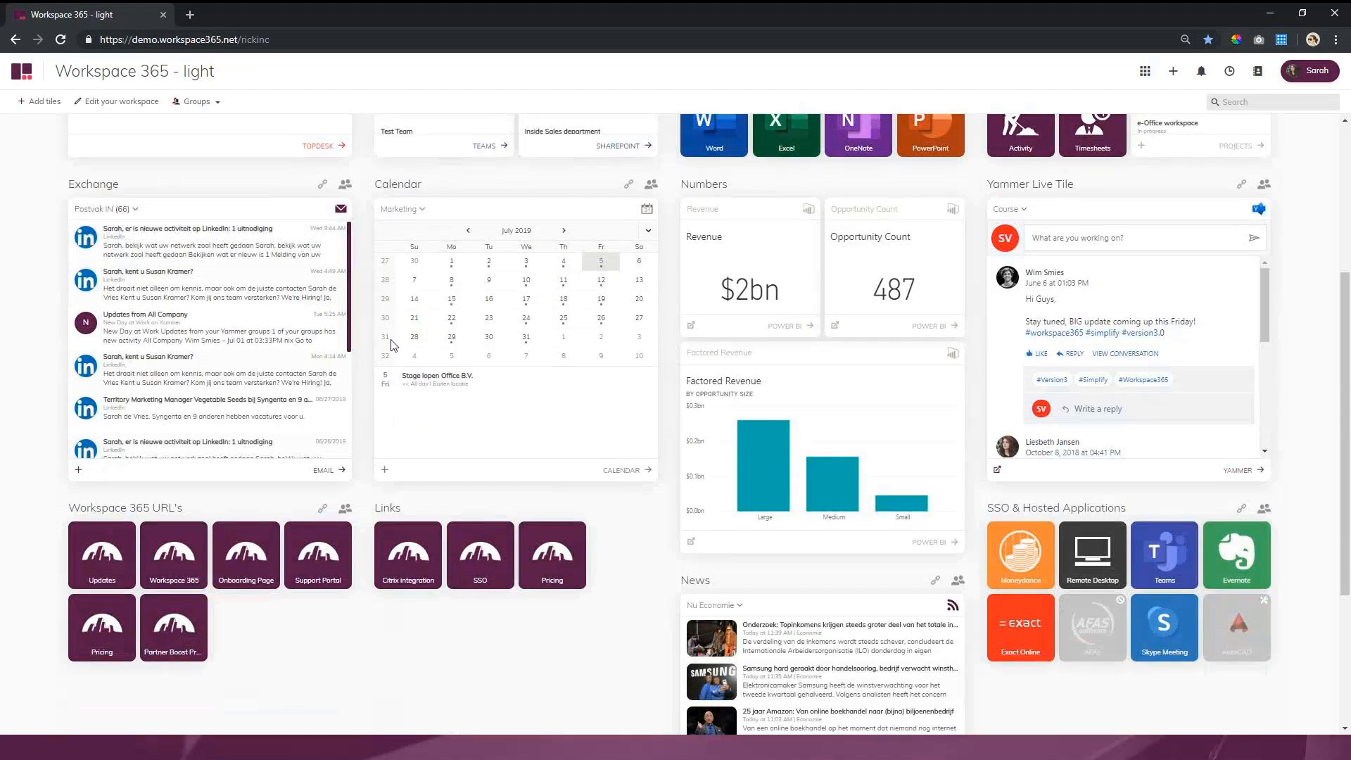
pyautogui.scroll(-2, 422, 317)
pyautogui.scroll(3, 607, 443)
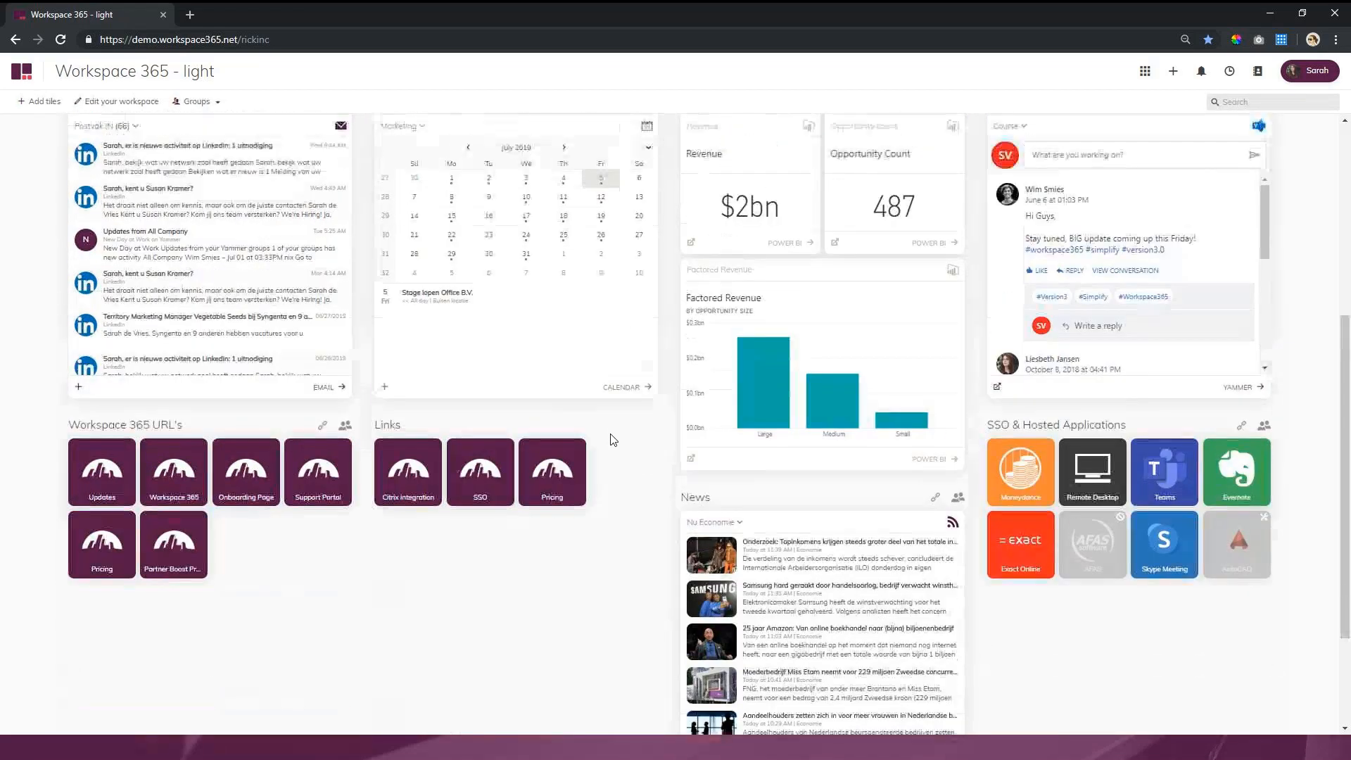
pyautogui.scroll(3, 607, 444)
pyautogui.scroll(2, 608, 438)
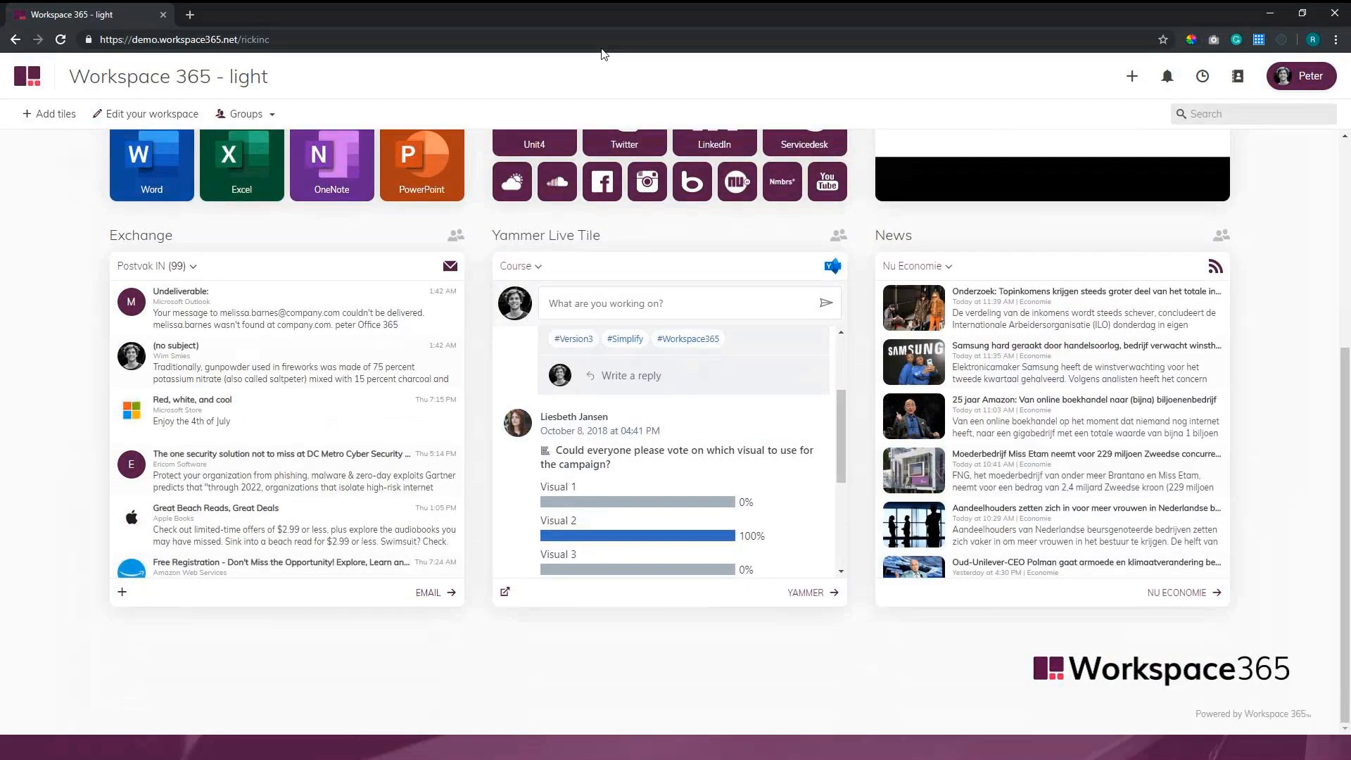
pyautogui.scroll(5, 634, 211)
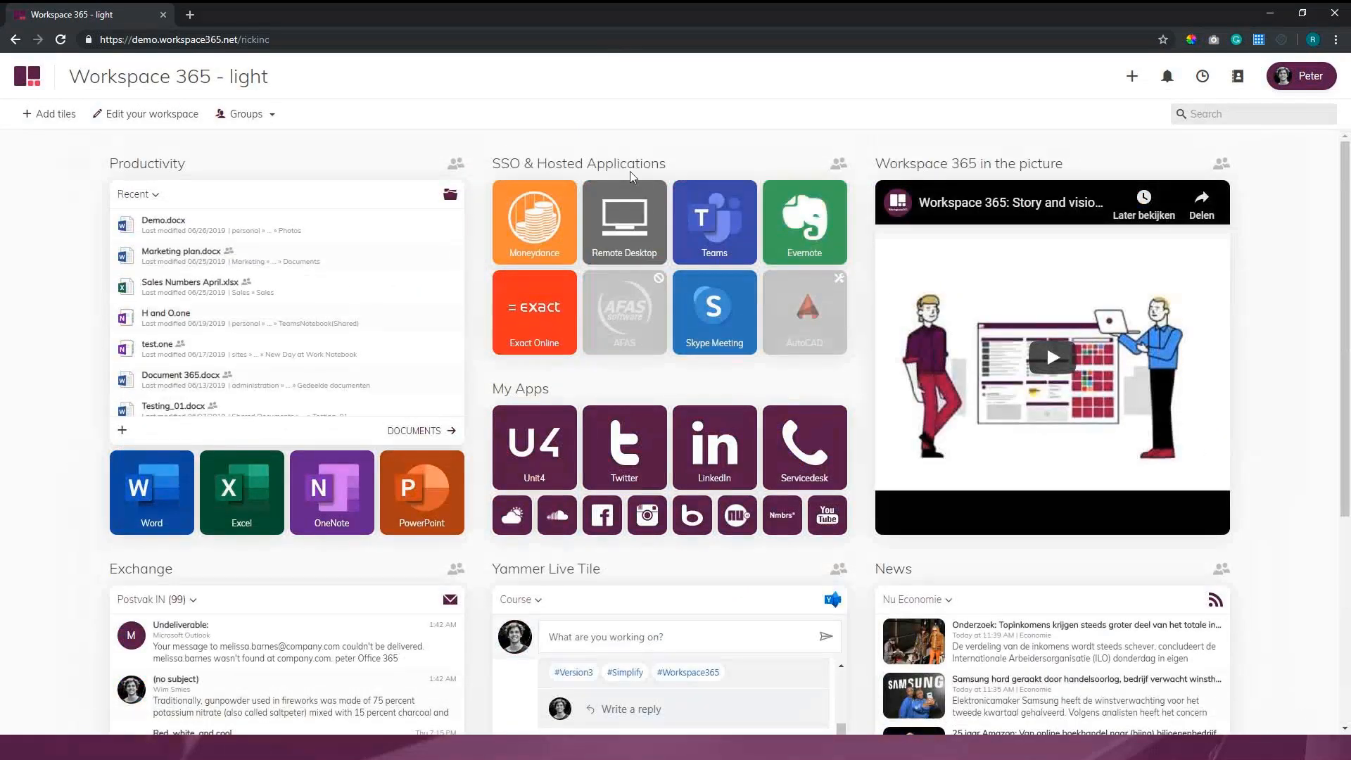